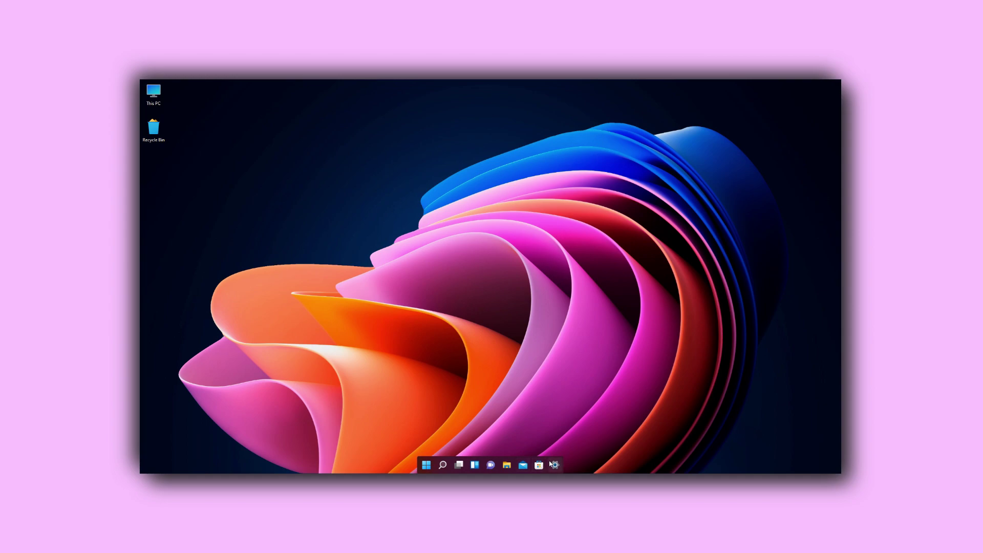
Step: Look over the customized Start menu and browse This PC, Quick access and Local Disk (C:) in File Explorer
click(426, 464)
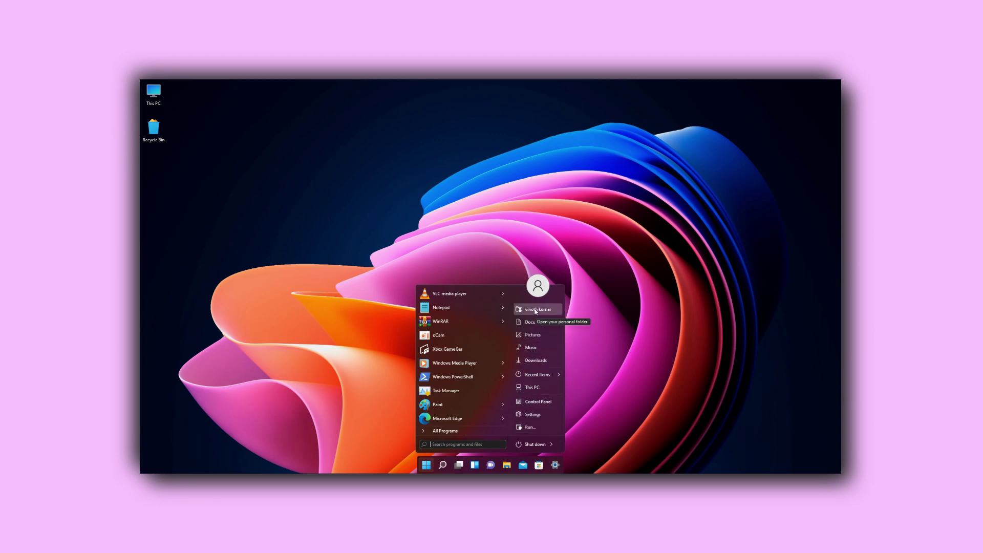
click(587, 398)
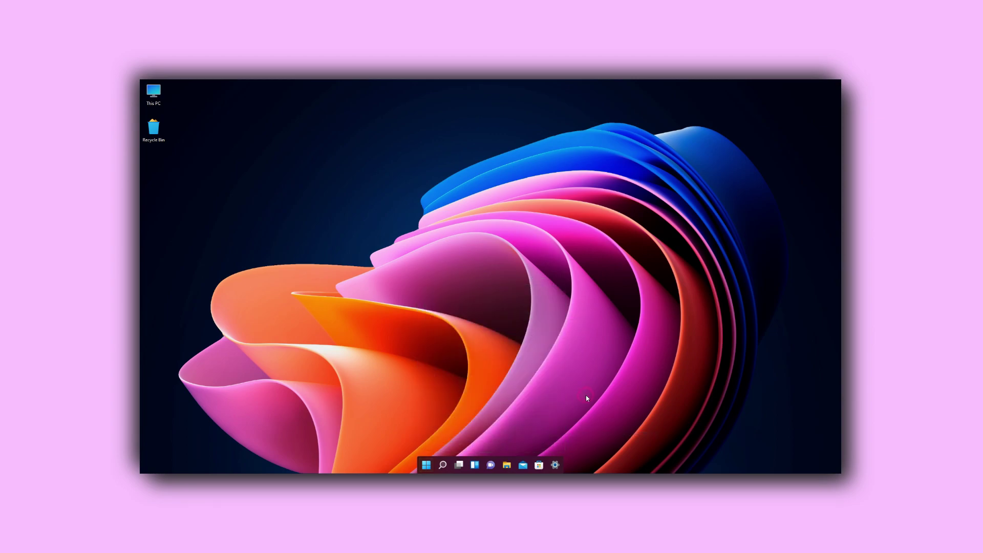
double_click(156, 94)
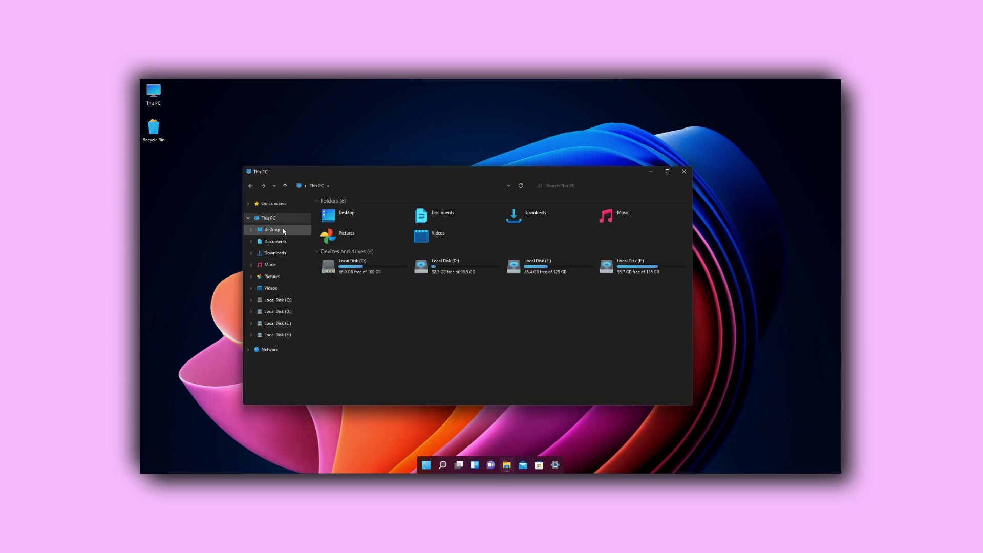
double_click(360, 173)
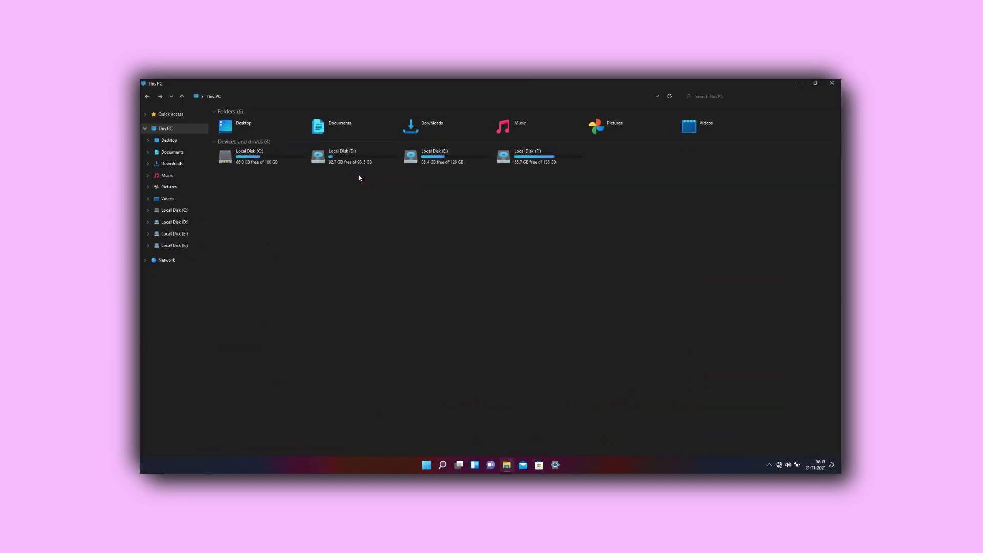
click(171, 114)
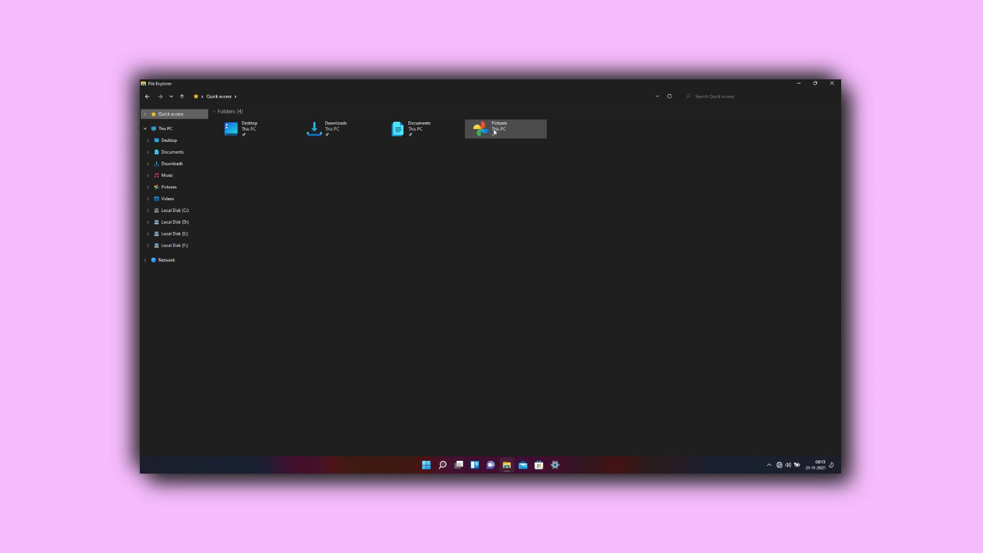
click(197, 128)
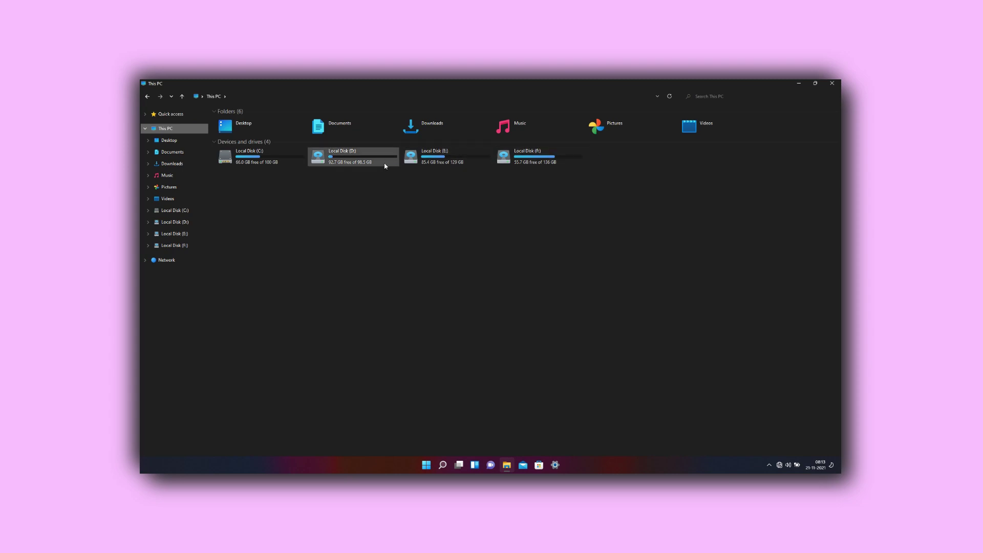
click(281, 163)
double_click(281, 163)
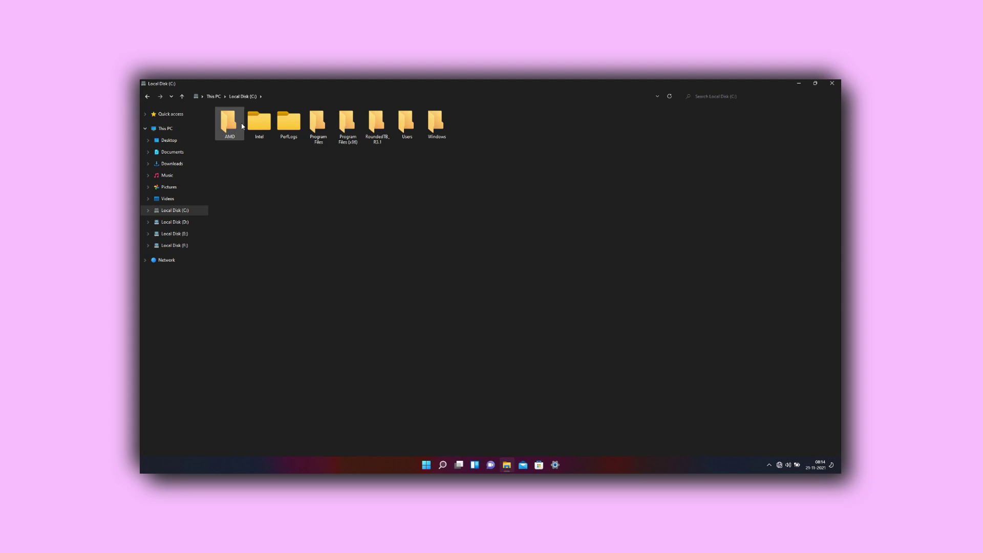
double_click(492, 85)
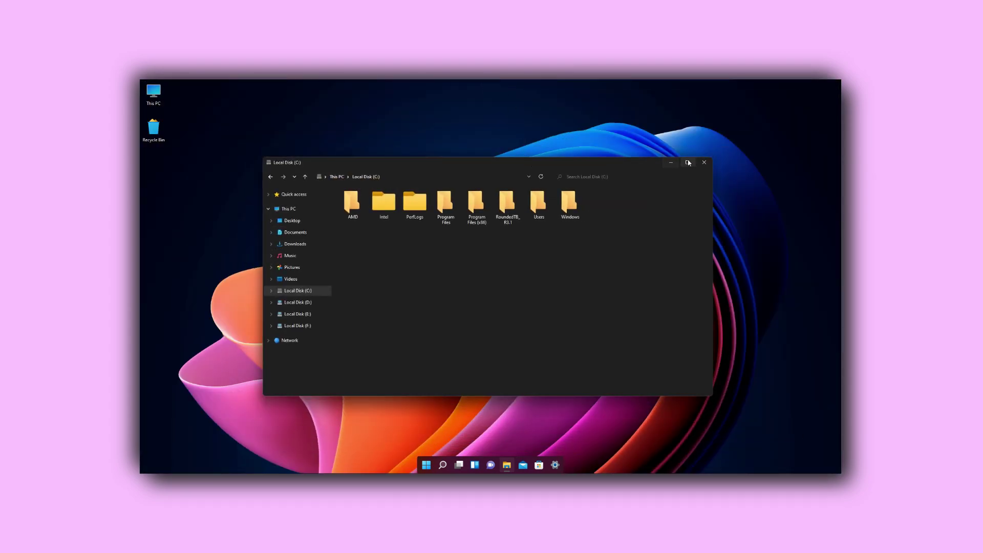
click(705, 162)
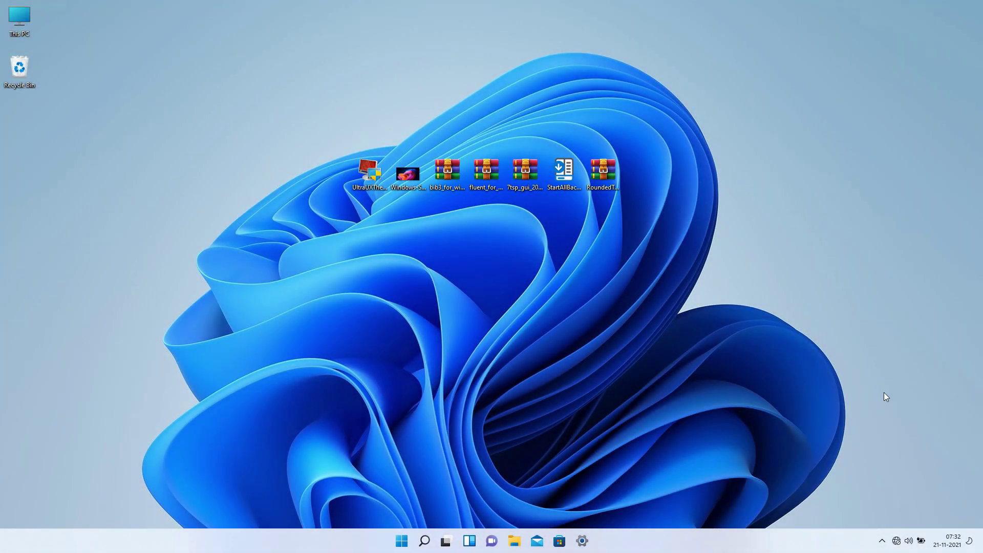
Step: Run the UltraUXThemePatcher installer from the desktop, accept the license terms and complete the setup
double_click(379, 187)
click(534, 352)
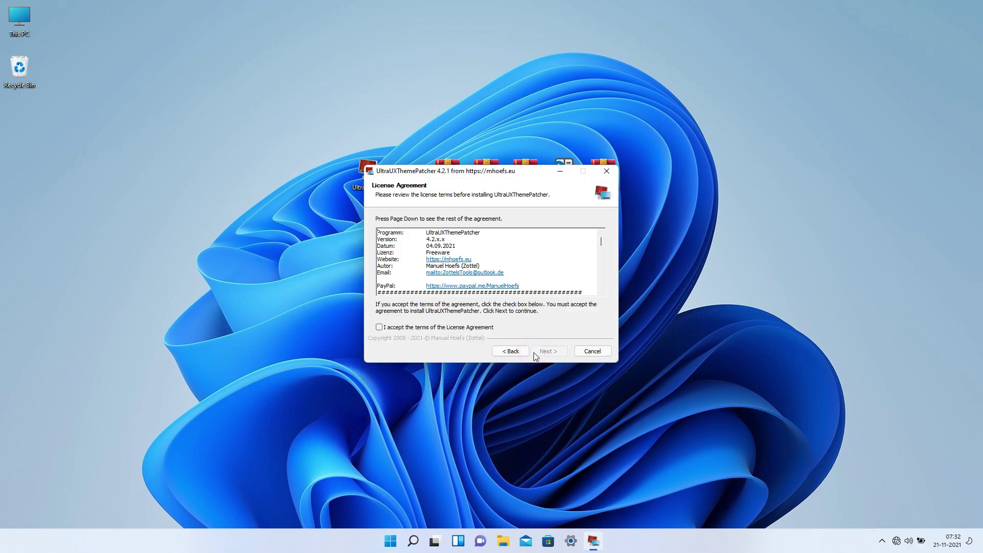
click(471, 328)
click(545, 351)
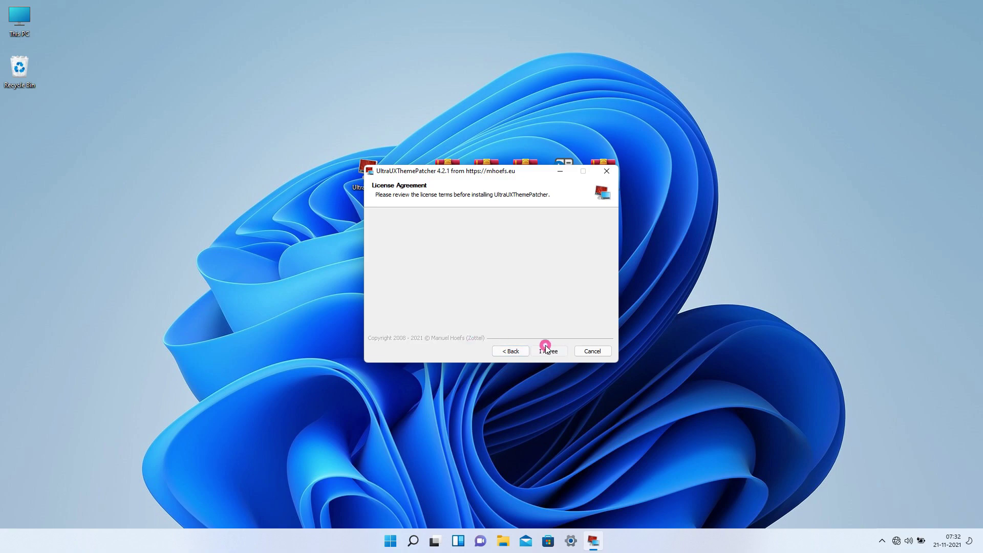
click(547, 351)
click(545, 350)
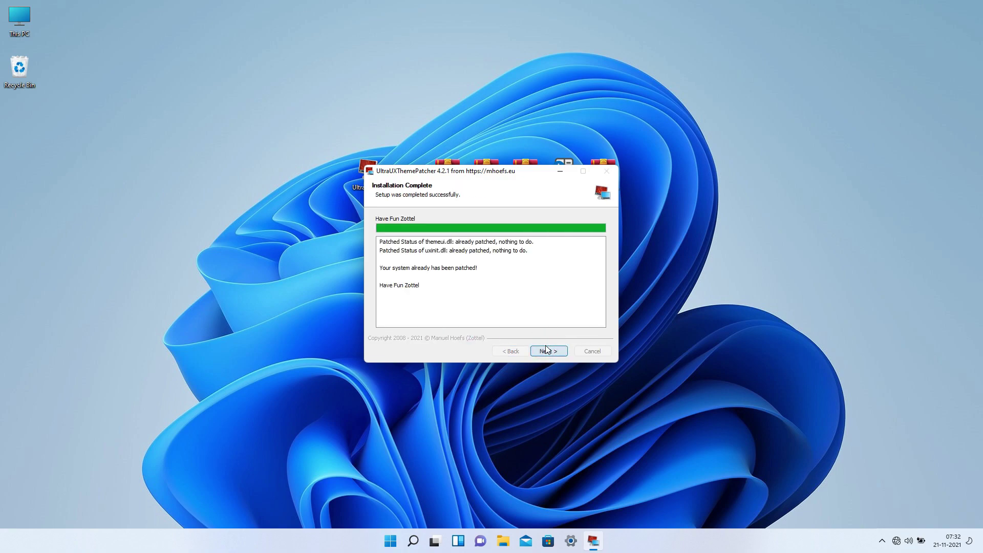
click(545, 350)
click(546, 350)
click(545, 350)
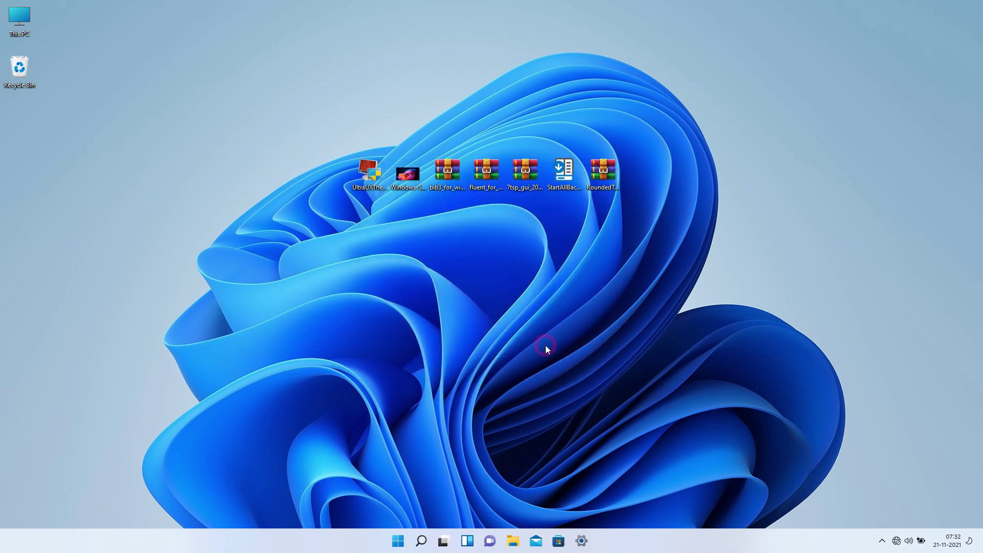
Step: Set the Windows-SE-bloom-darkmode image on the desktop as the desktop background
right_click(408, 171)
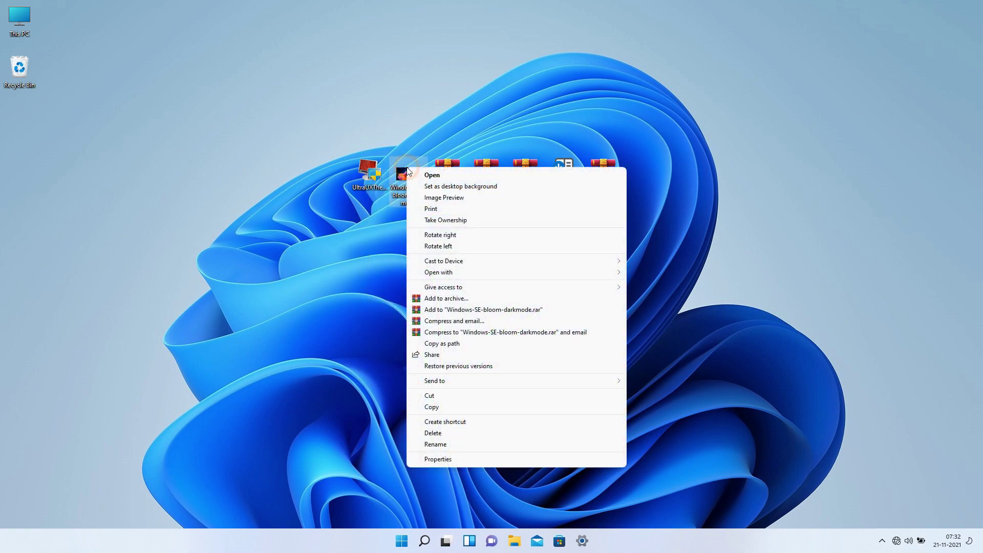
click(419, 187)
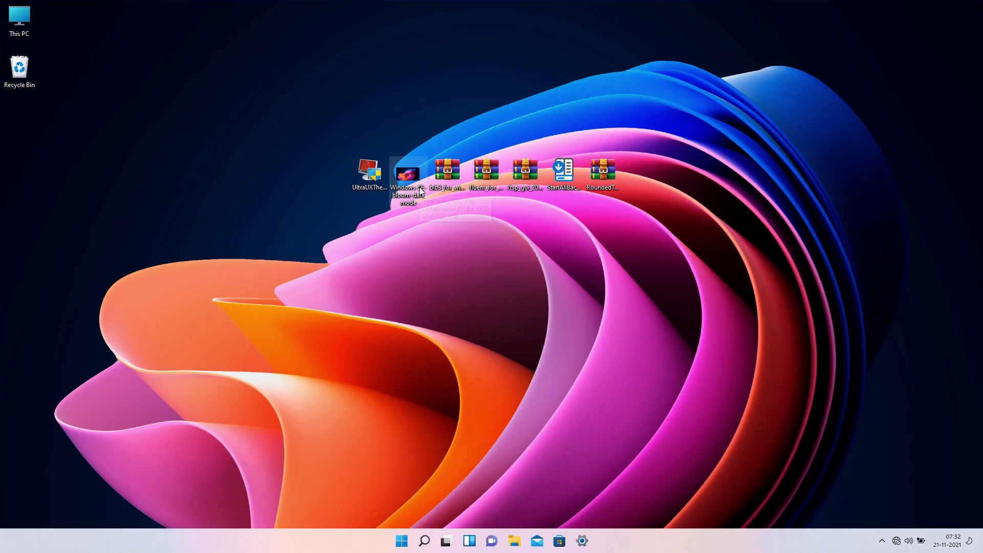
Step: Extract the bib3_for_windows_by_niivu_denriyn archive into its own folder on the desktop with WinRAR
right_click(447, 171)
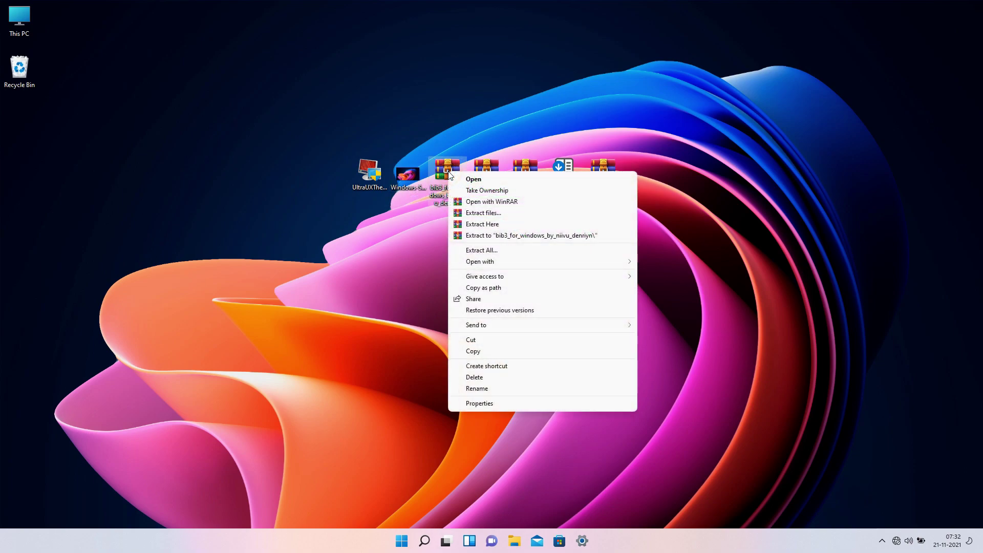
click(468, 212)
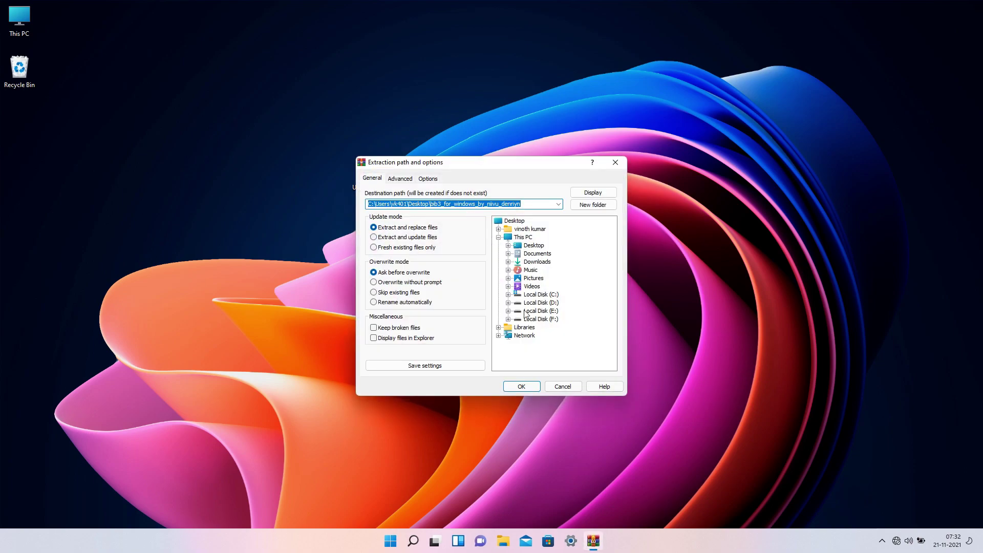
click(522, 386)
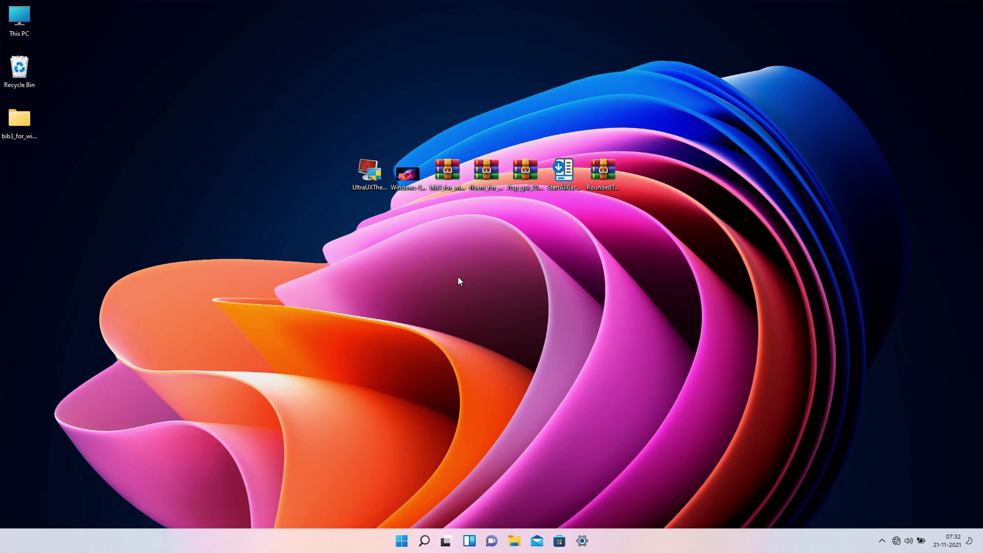
Step: Cut the BIB3 folder and all theme files from "Windows 10+11 Themes by niivu" inside the extracted bib3 folder
double_click(36, 134)
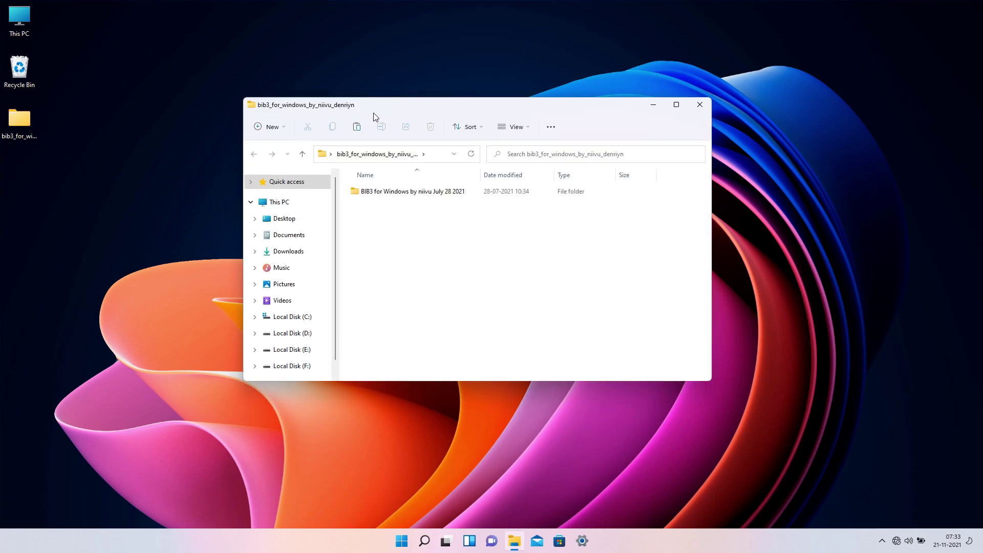
double_click(374, 112)
double_click(208, 94)
click(204, 106)
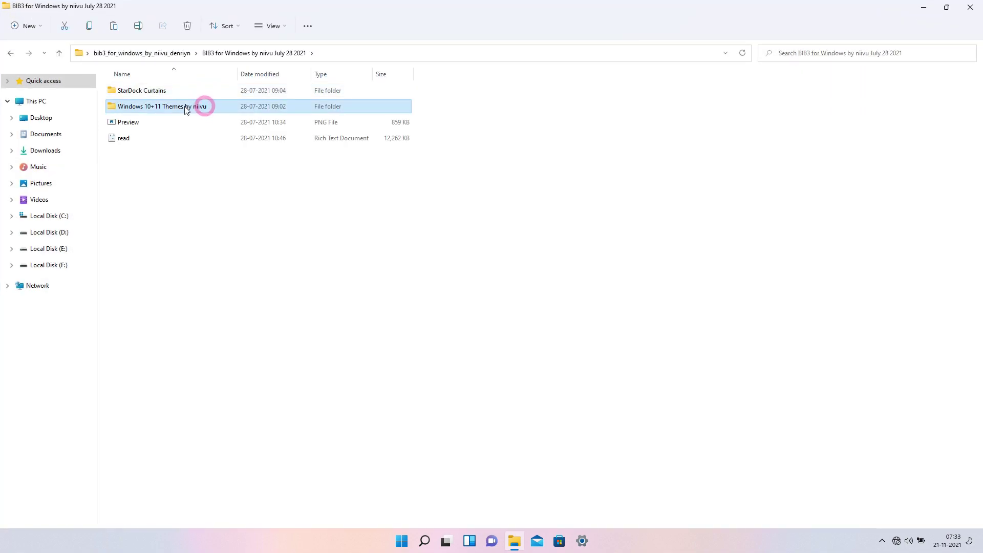
double_click(198, 108)
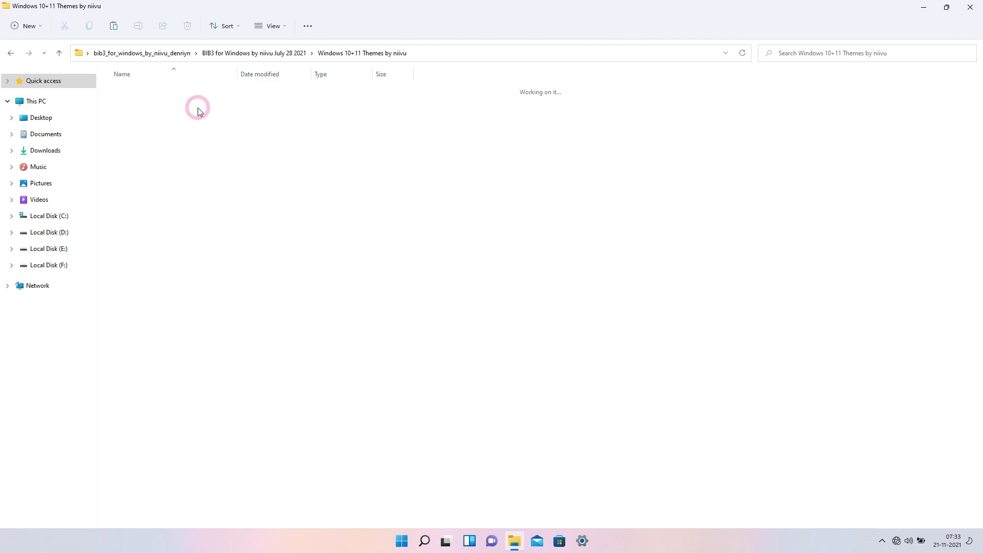
drag(170, 275, 211, 94)
right_click(211, 93)
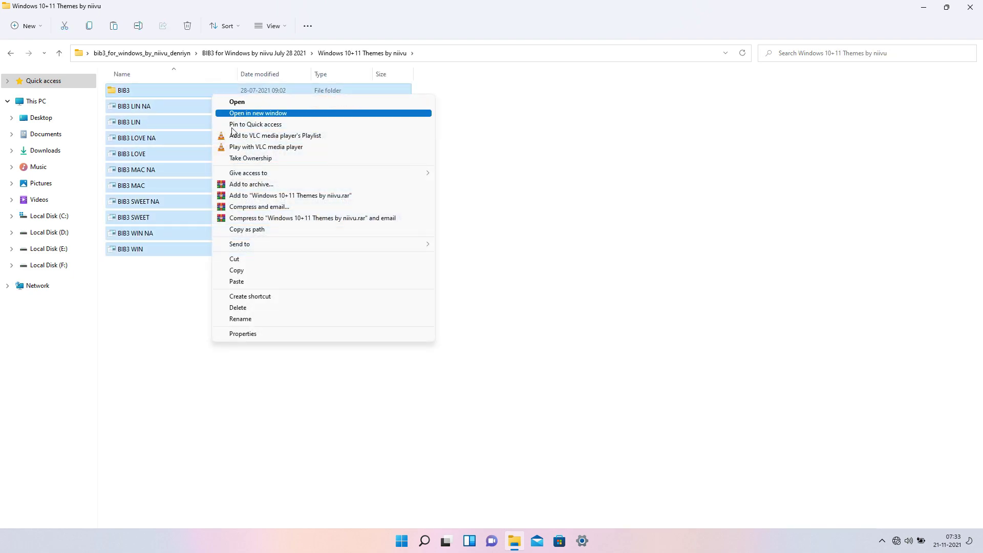
click(239, 259)
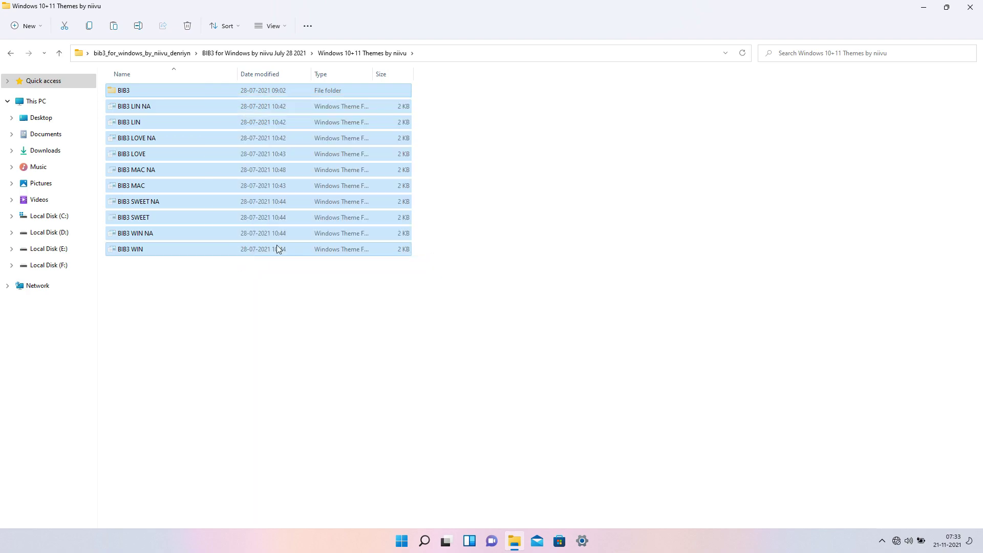
Step: Paste the cut BIB3 theme items into C:\Windows\Resources\Themes and close the File Explorer window
click(77, 215)
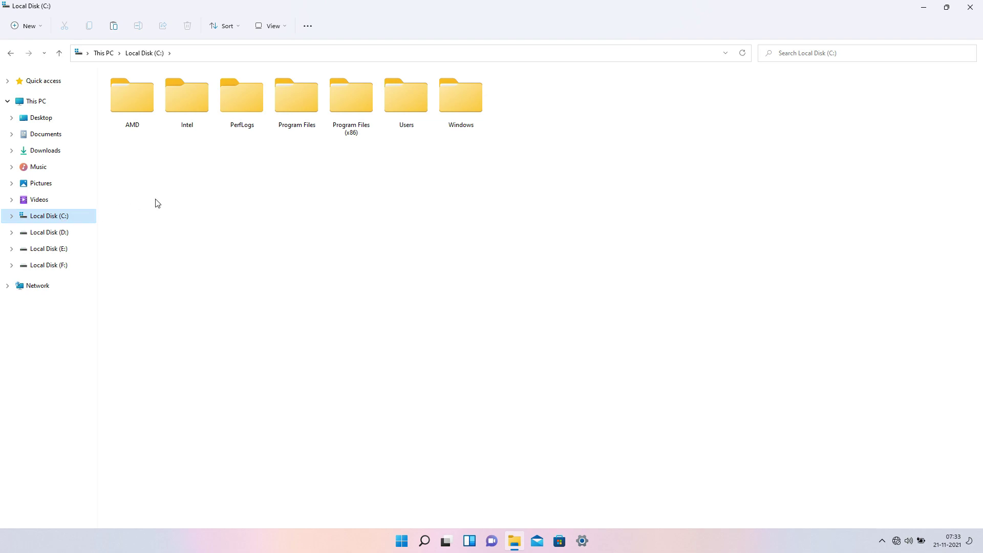
double_click(453, 103)
scroll(453, 105, down, 12)
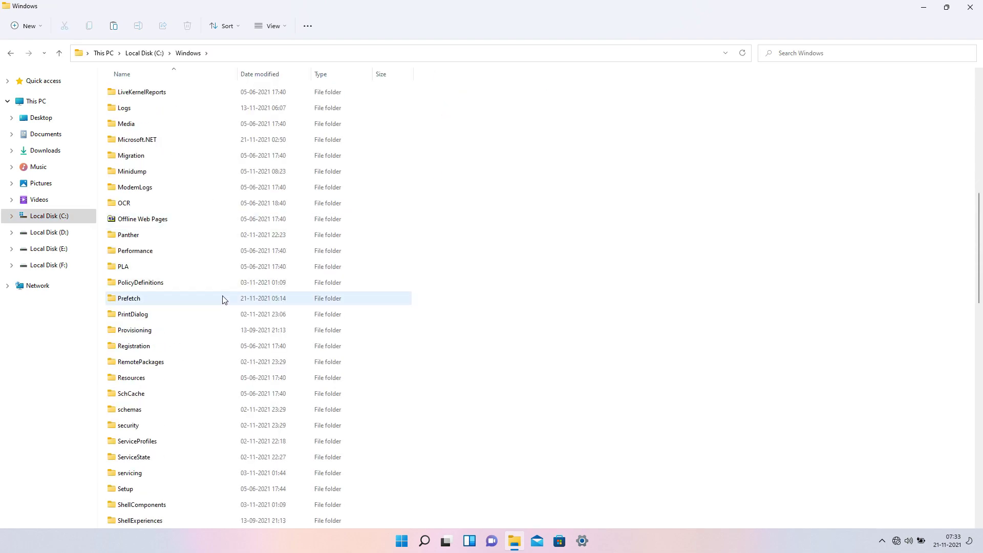
click(159, 378)
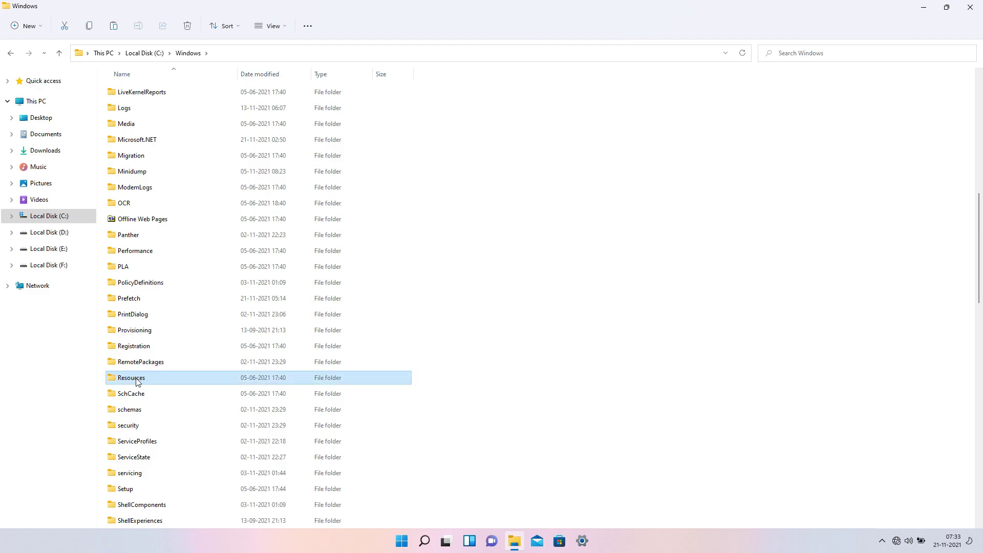
double_click(165, 379)
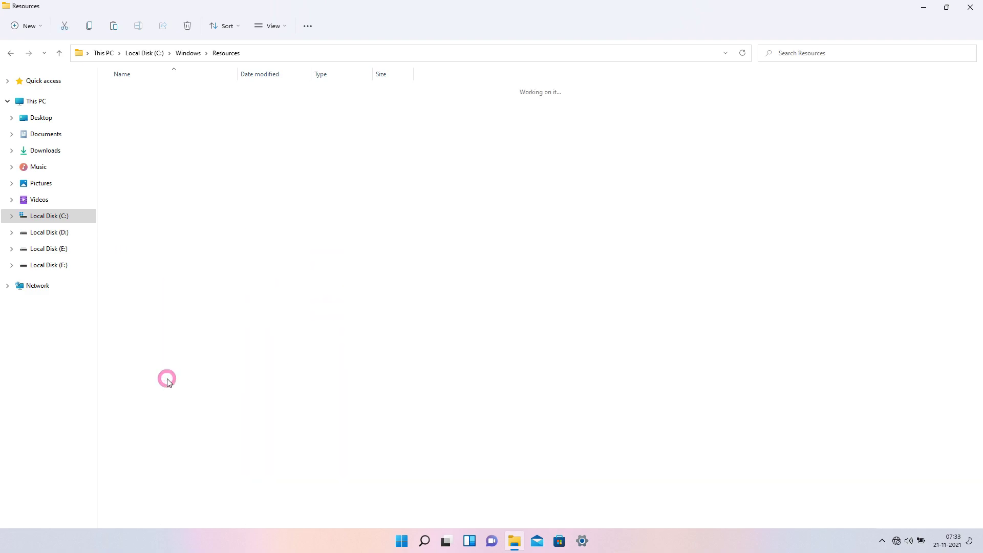
double_click(152, 103)
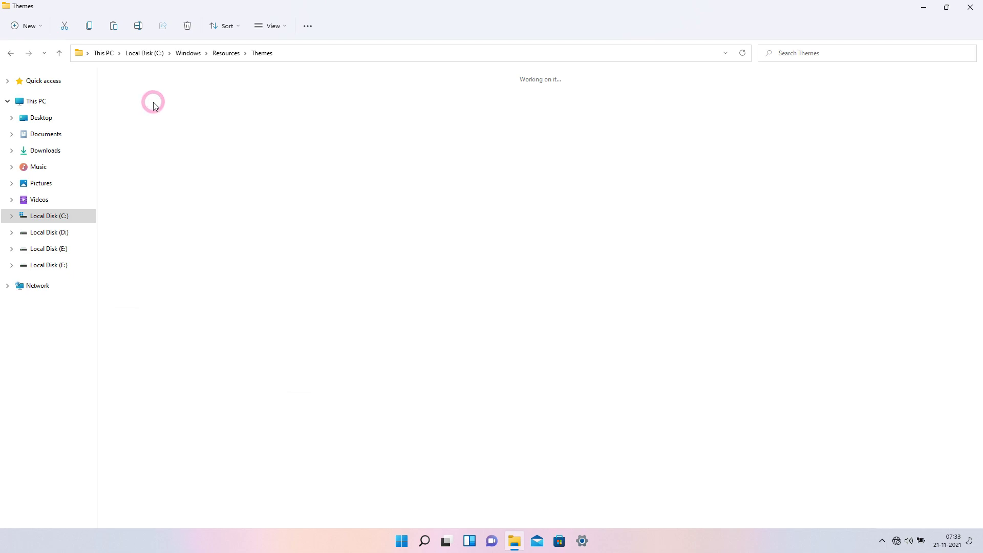
right_click(252, 169)
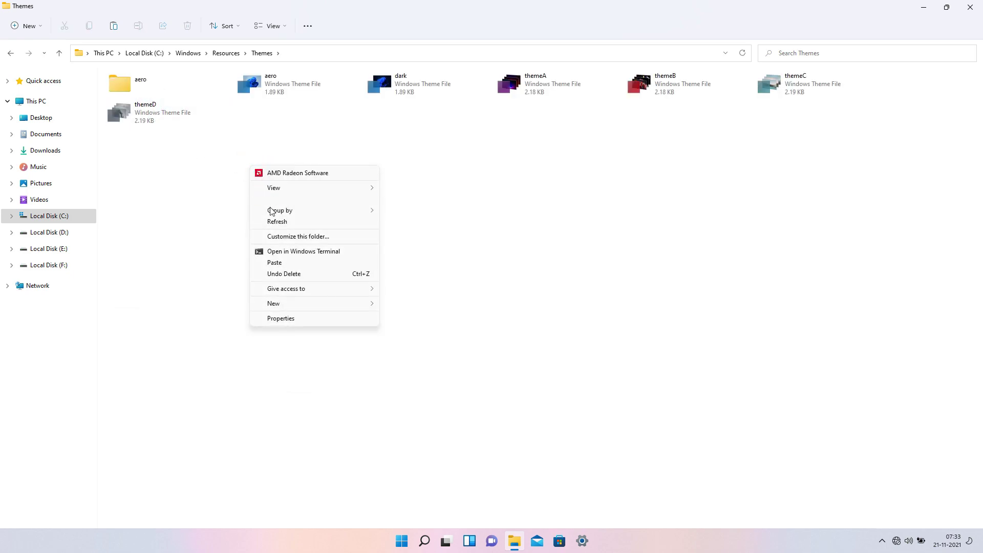
click(277, 262)
click(462, 219)
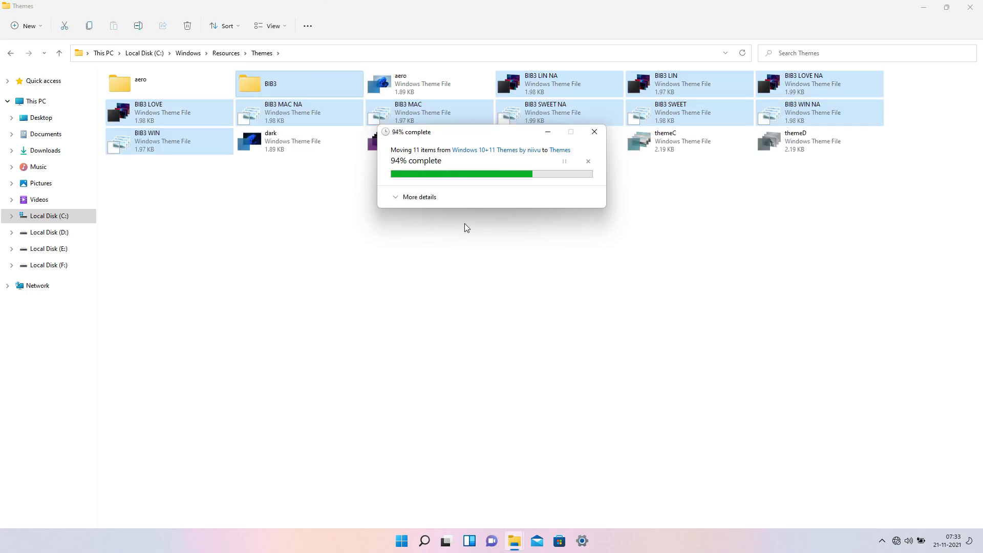
double_click(546, 10)
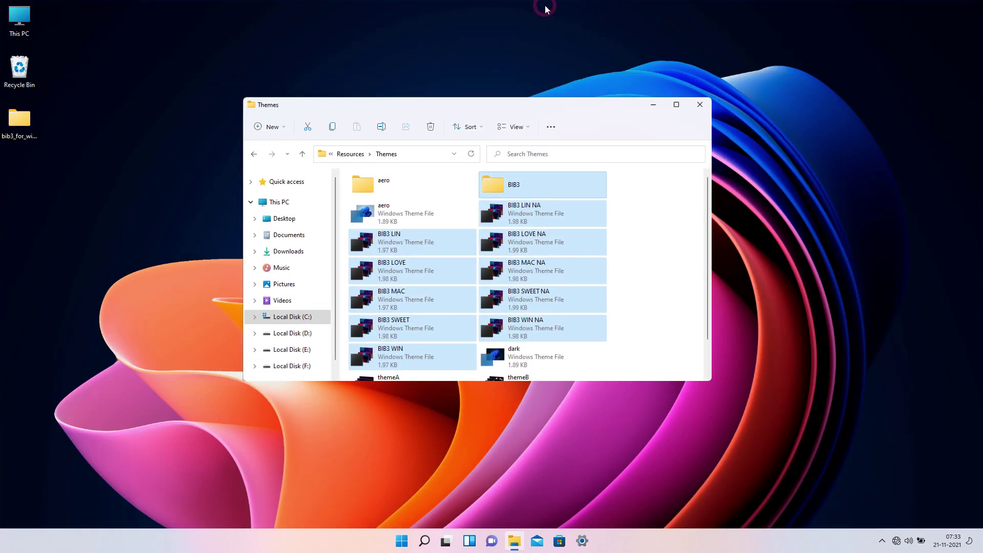
click(698, 105)
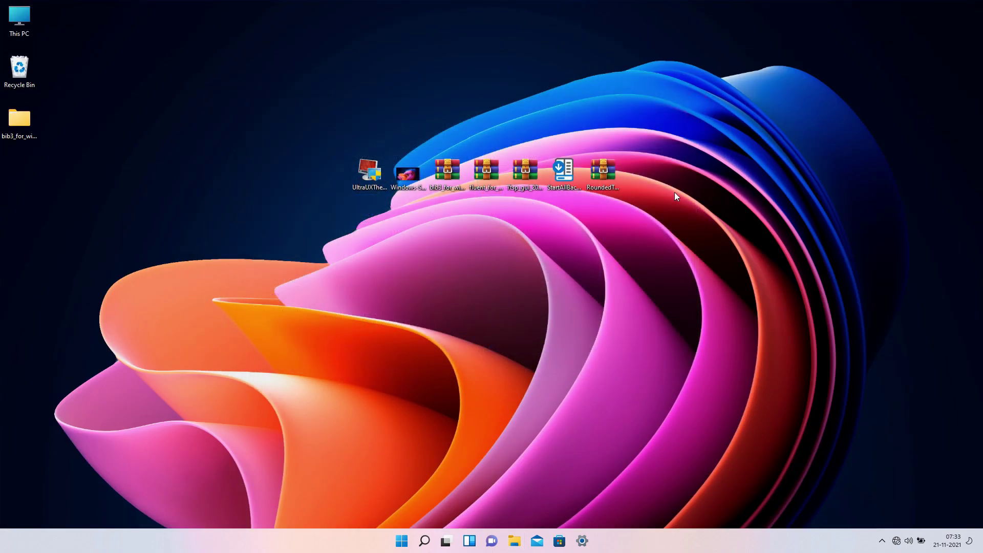
Step: Apply the BIB3 WIN theme in the personalization settings and close the Settings window
right_click(582, 228)
click(616, 364)
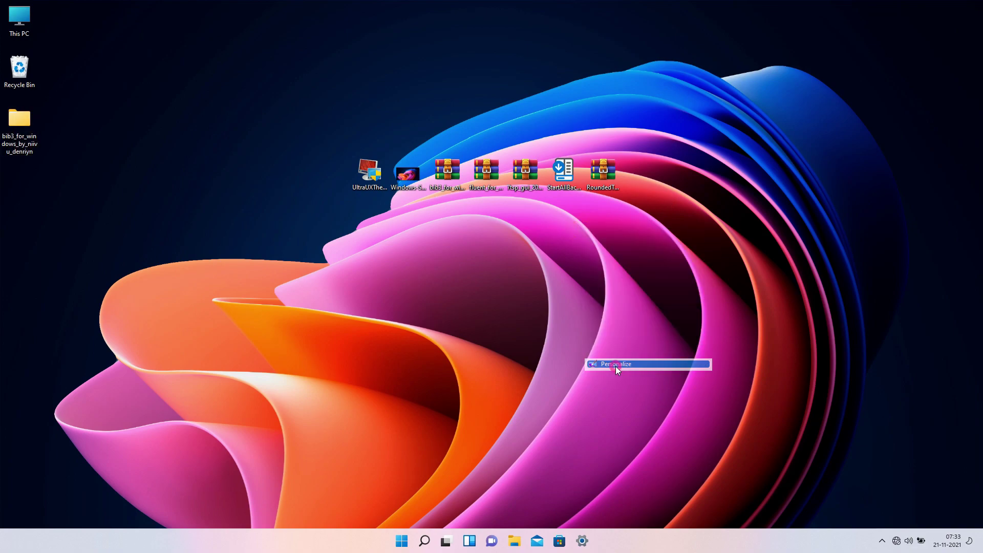
drag(583, 160, 546, 82)
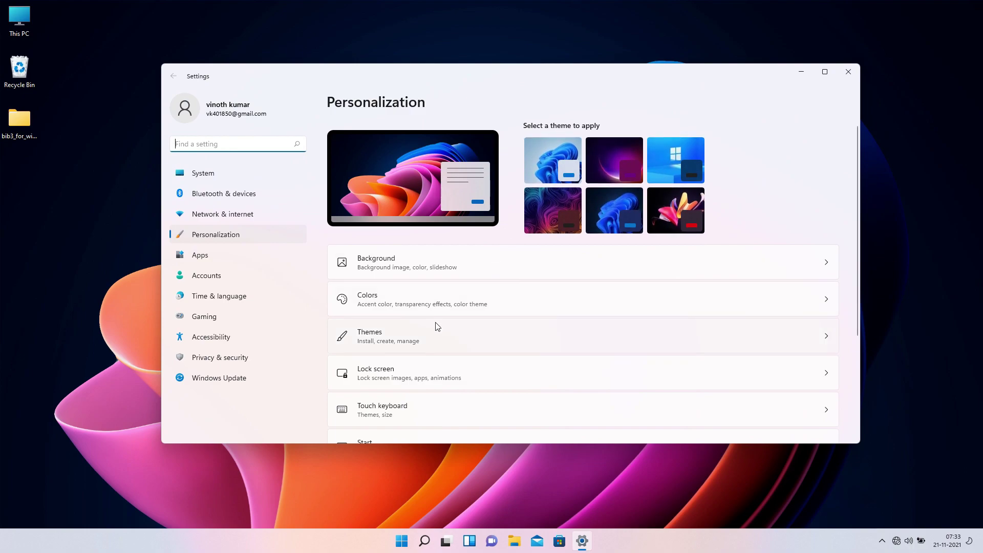
click(410, 335)
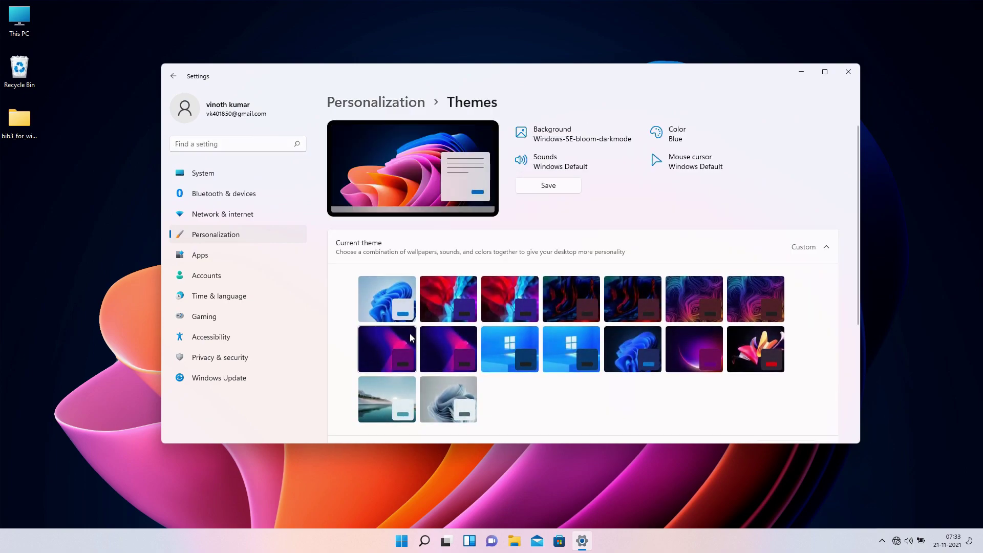
scroll(412, 338, down, 2)
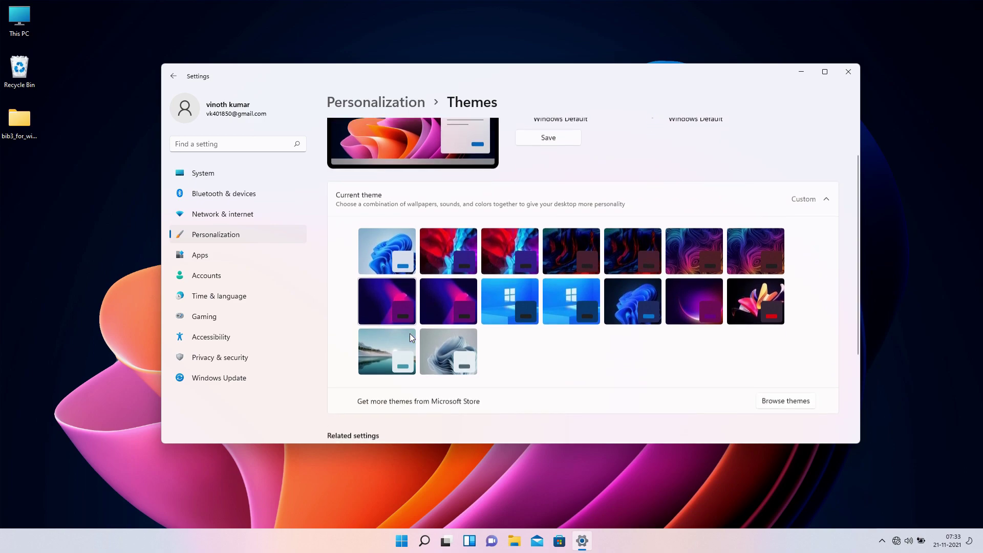
click(570, 307)
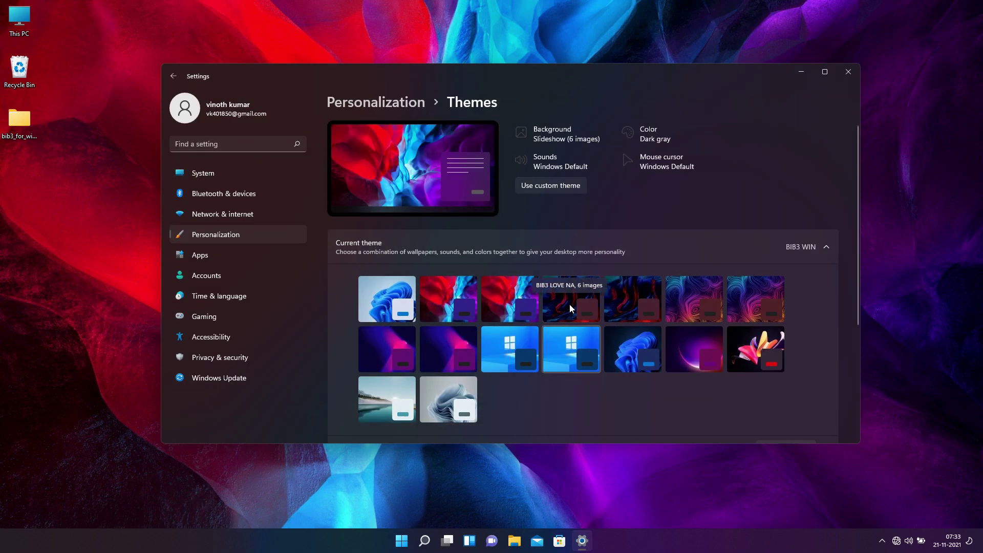
click(852, 76)
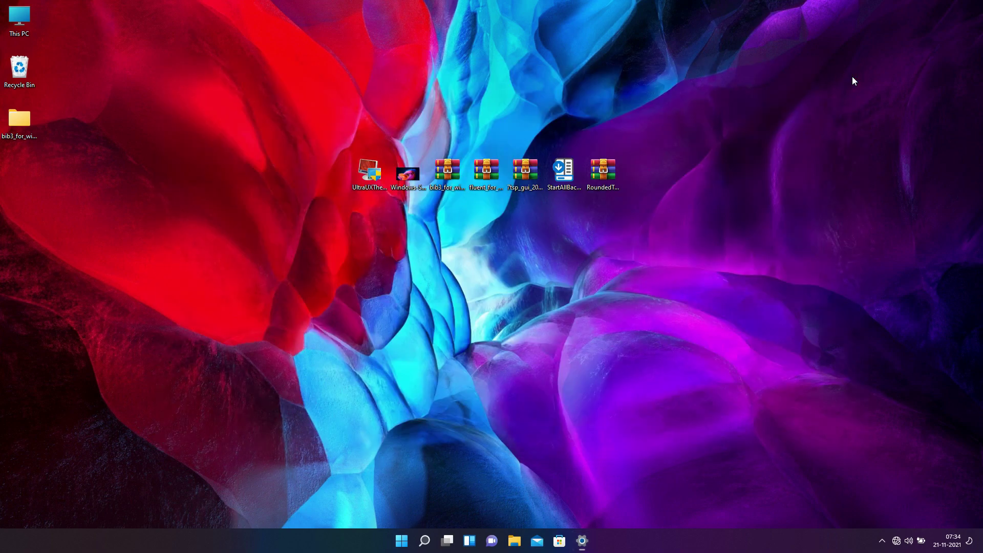
Step: Extract the fluent_for_windows_10_by_niivu_de7t5ds archive into its own folder on the desktop with WinRAR
right_click(487, 176)
click(506, 218)
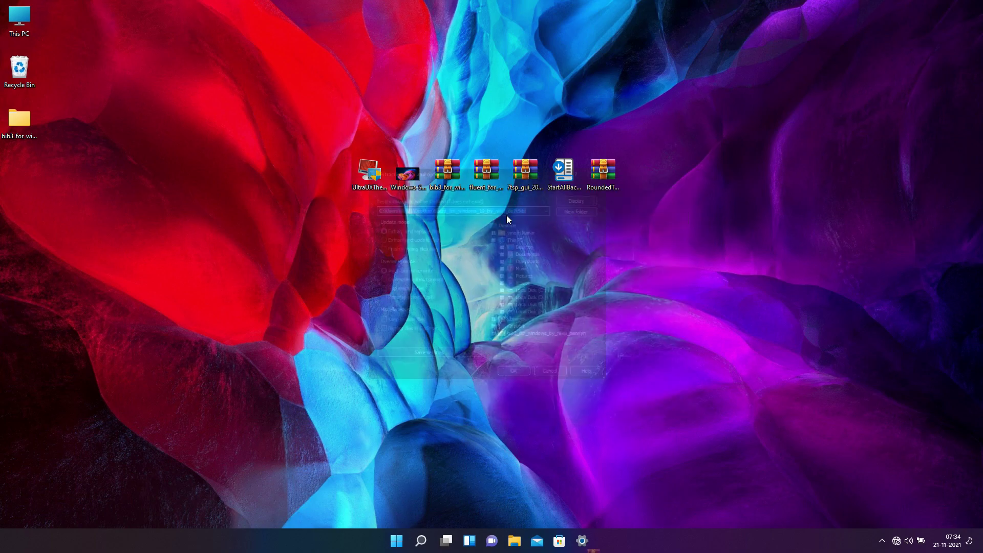
click(522, 386)
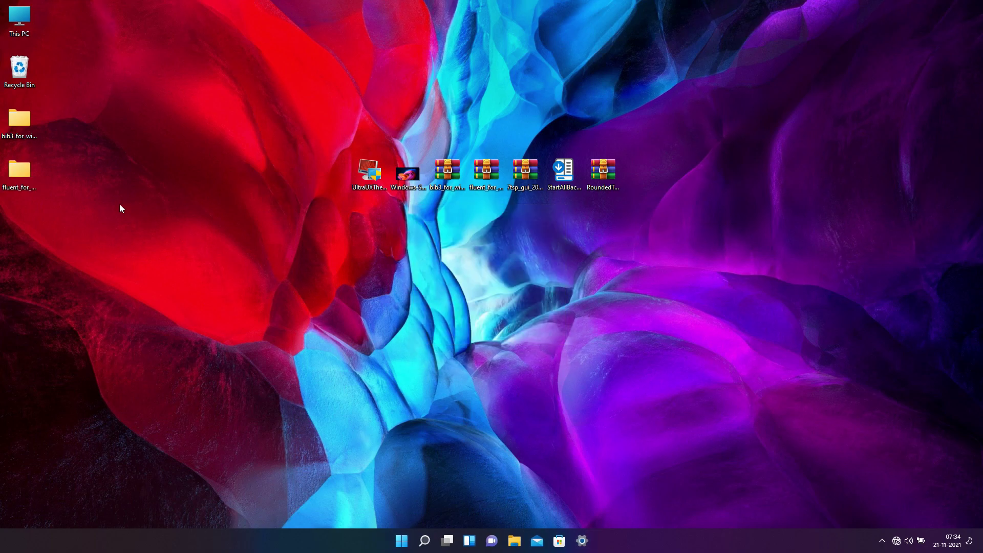
Step: Open the 7TSP Icon theme folder in "Fluent for Windows 10 NOV 06 2020" within the extracted fluent folder
double_click(30, 167)
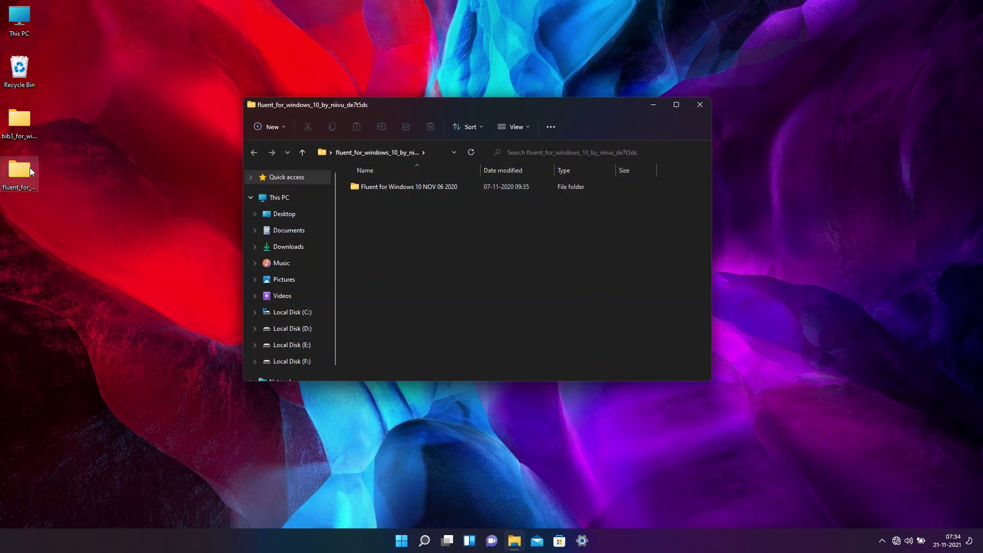
double_click(385, 106)
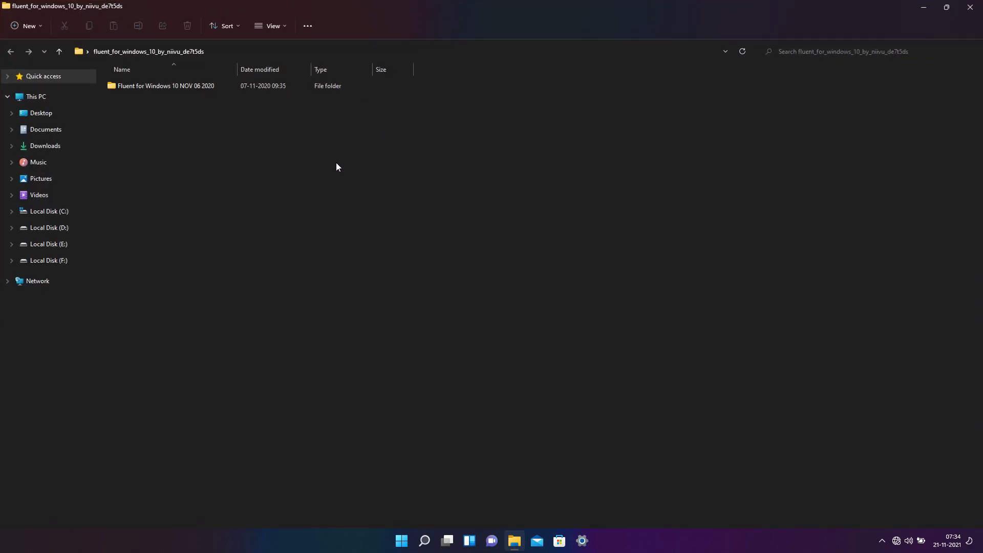
double_click(183, 87)
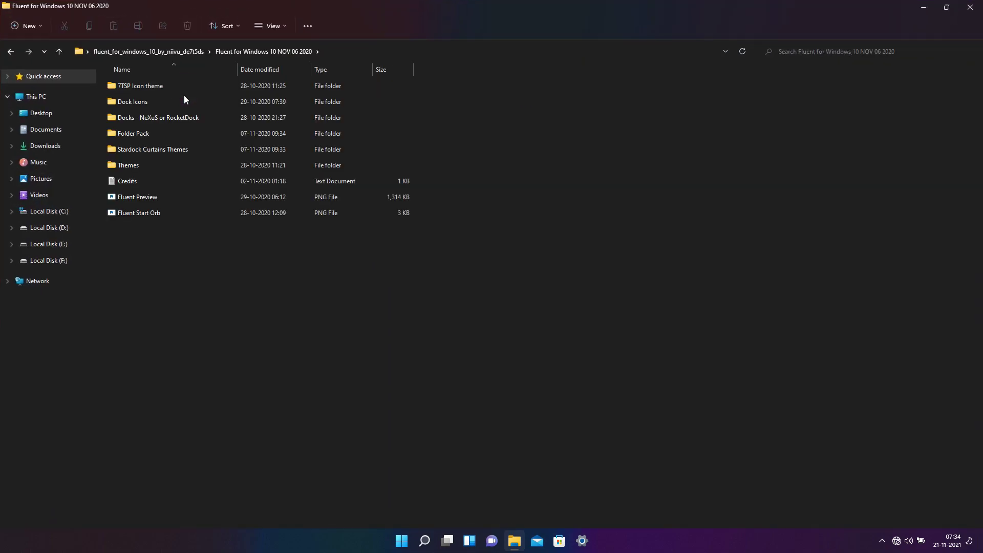
click(175, 87)
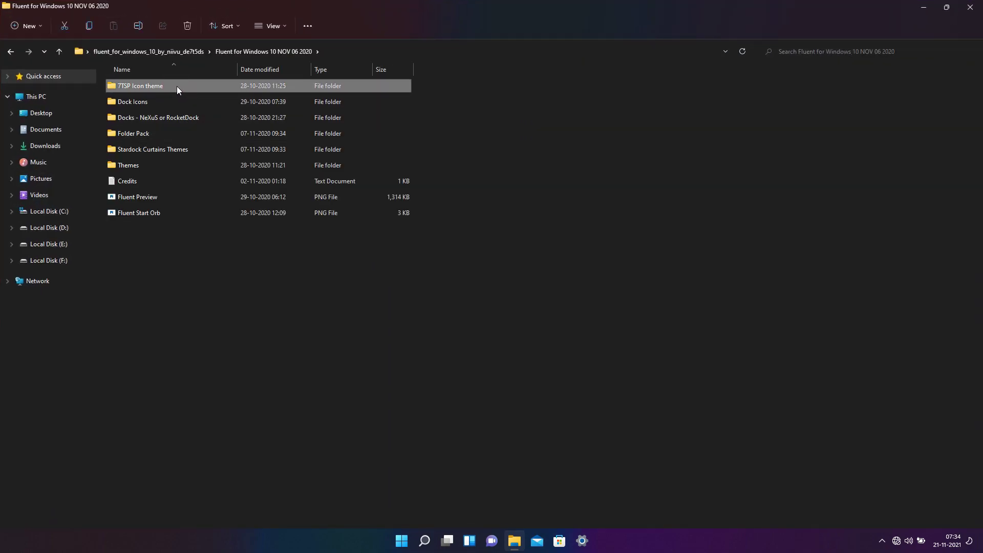
double_click(162, 87)
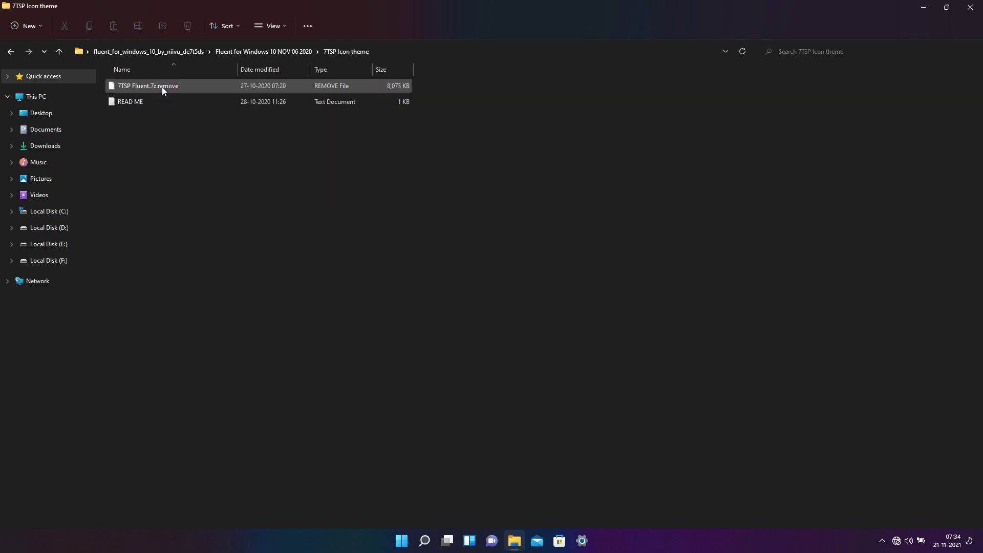
Step: Rename the 7TSP Fluent.7z.remove file to 7TSP Fluent.7z, accept the extension change and close the File Explorer window
click(161, 88)
right_click(180, 87)
click(211, 278)
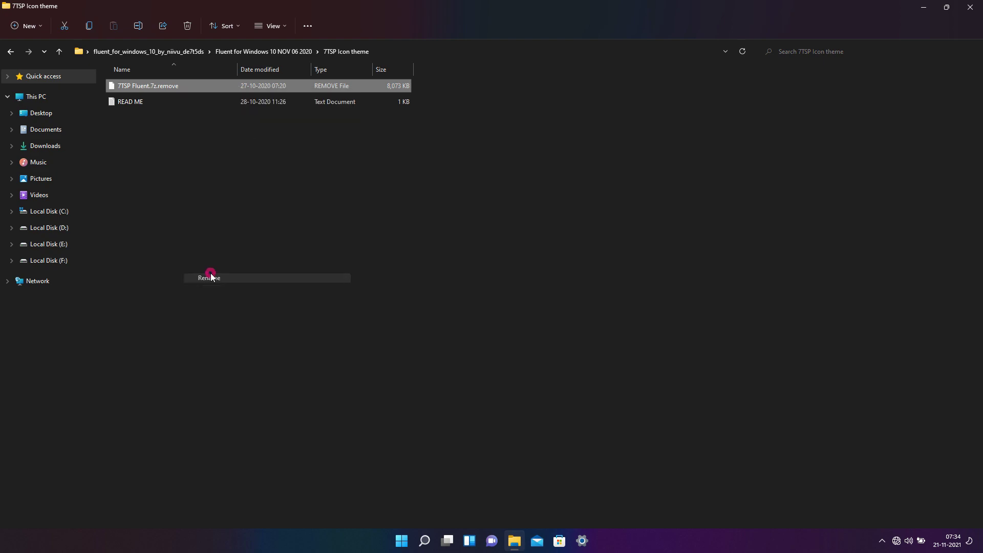
click(190, 88)
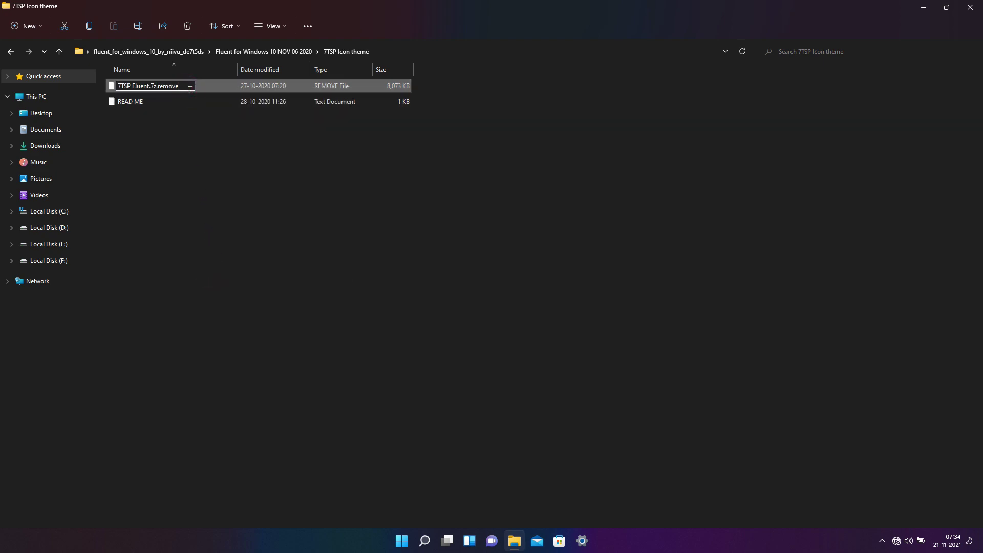
key(BackSpace)
key(BackSpace)
key(BackSpace)
key(BackSpace)
key(BackSpace)
key(Return)
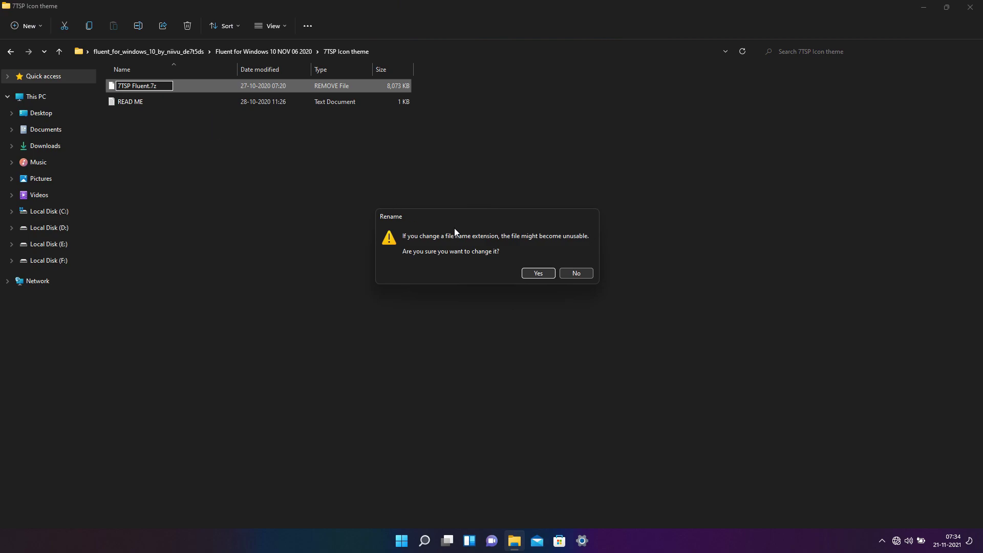
click(537, 273)
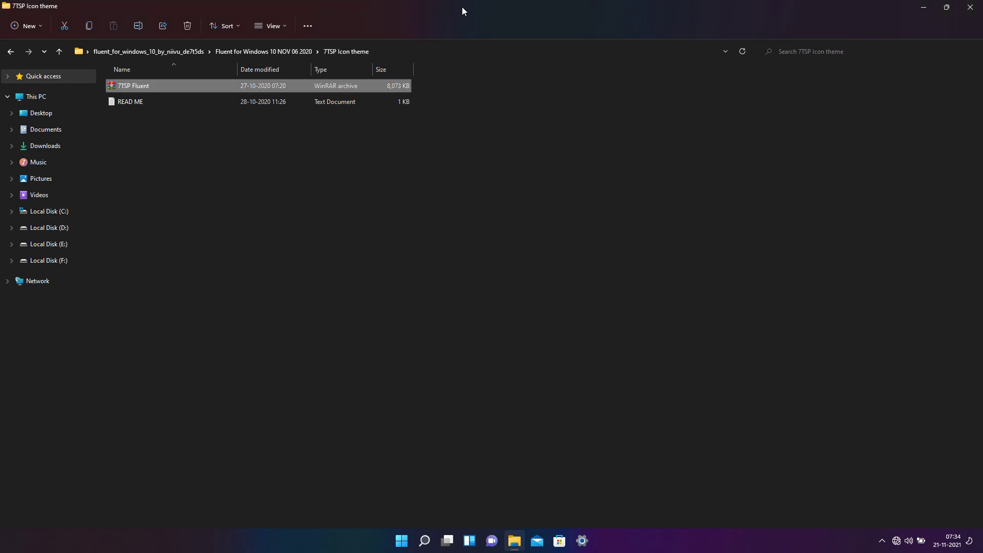
double_click(462, 11)
click(695, 109)
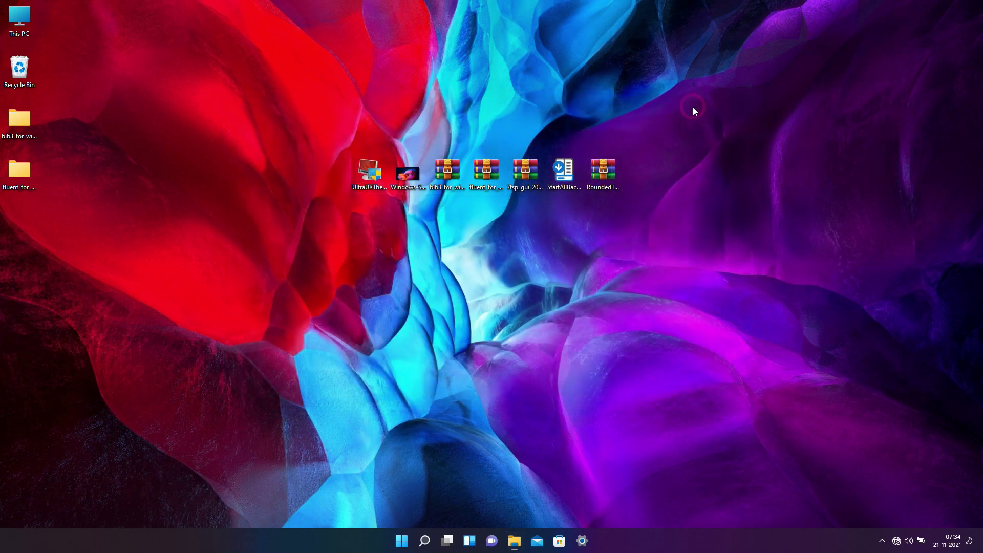
Step: Extract the 7tsp_gui_2019_edition archive into its own folder on the desktop with WinRAR
click(534, 173)
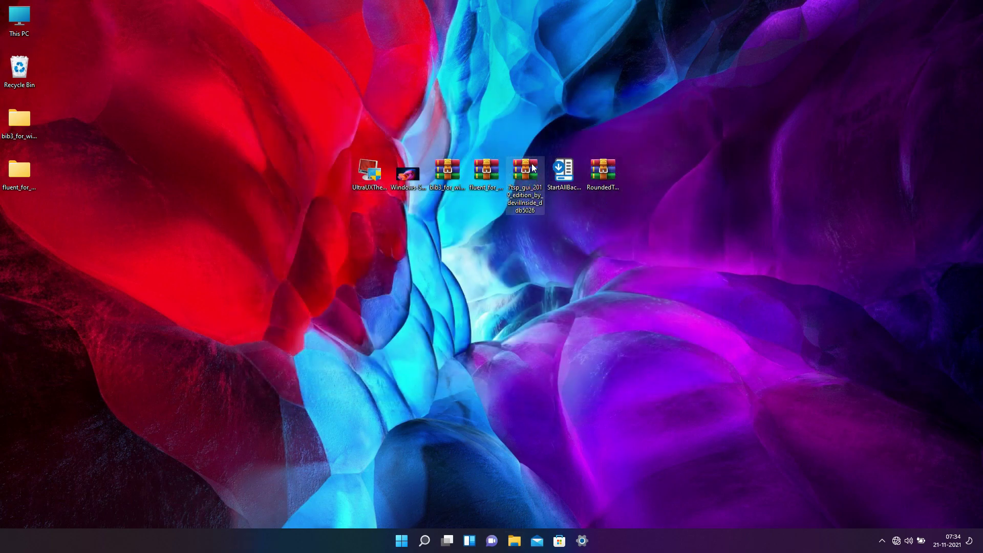
right_click(532, 164)
click(553, 203)
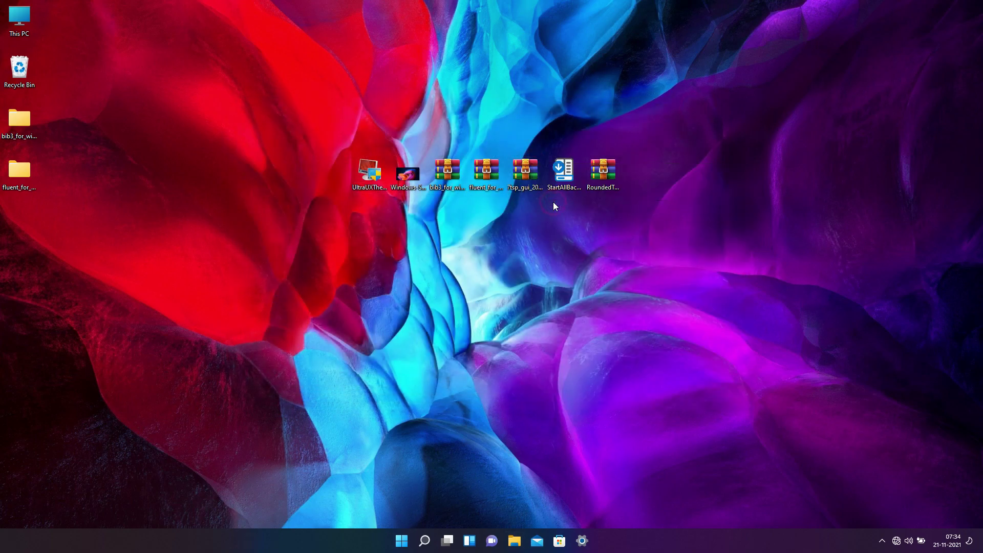
click(523, 385)
Step: Rename the 7tsp GUI v0.6(2019).ee file in the extracted 7tsp_gui folder to 7tsp GUI v0.6(2019).exe, accepting the extension change
double_click(33, 227)
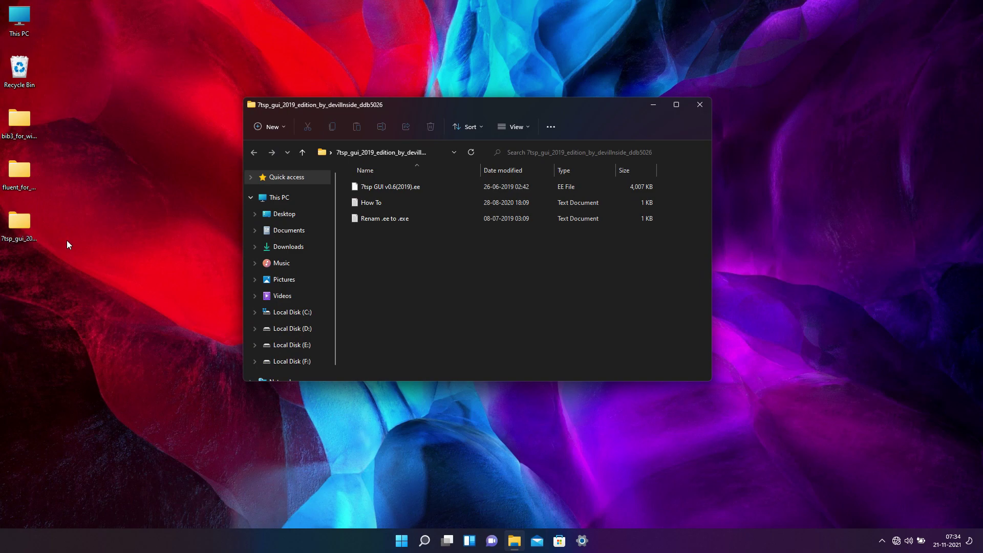
double_click(441, 107)
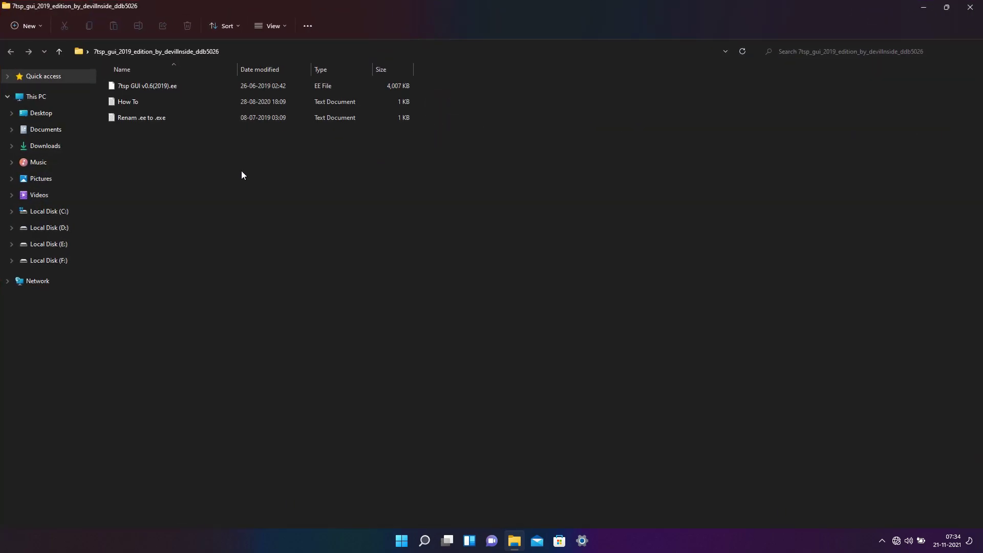
click(147, 87)
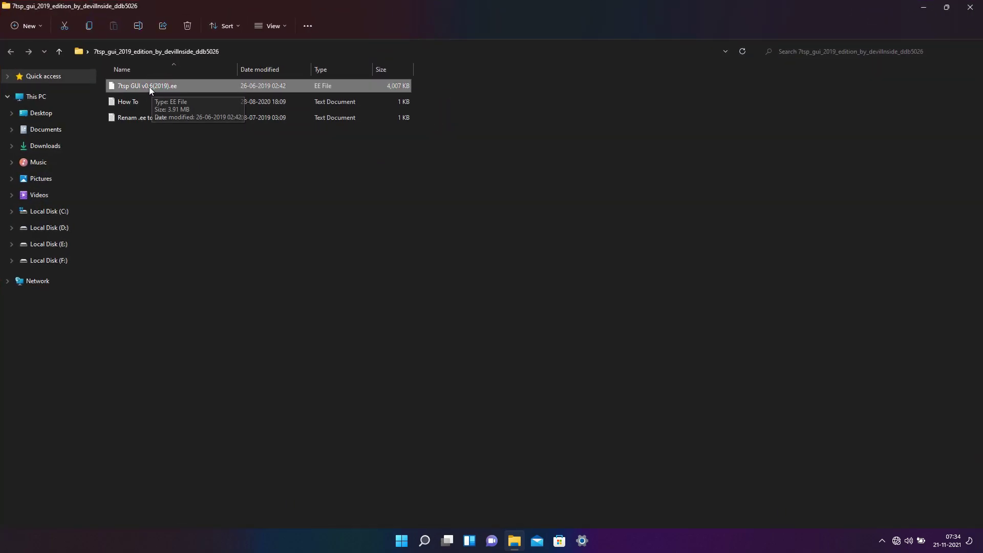
right_click(171, 87)
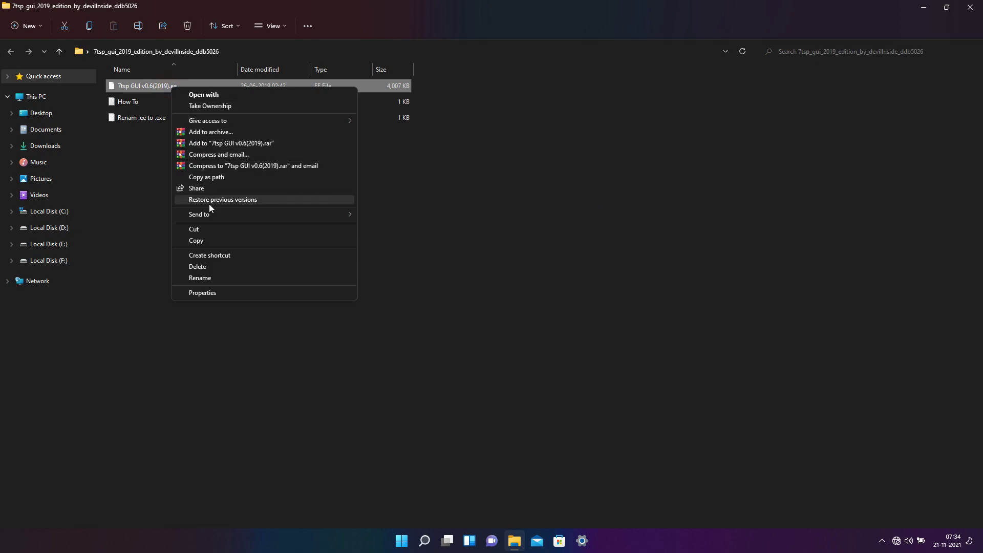
click(203, 278)
click(175, 87)
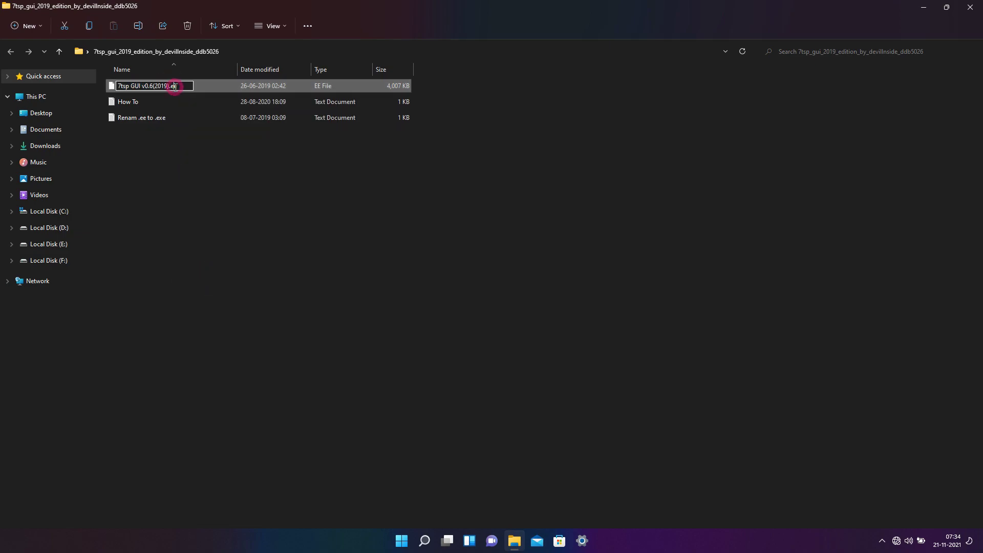
text(x)
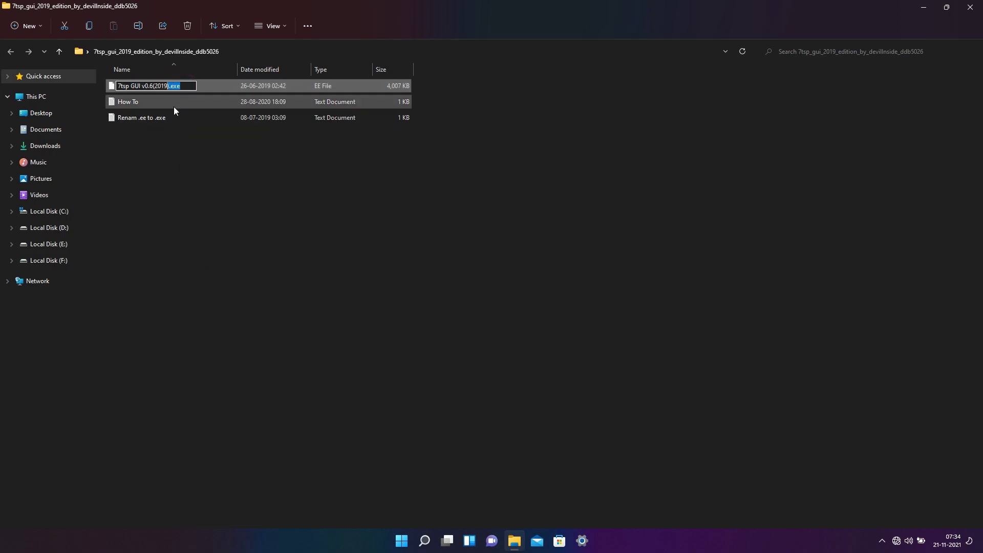
key(Return)
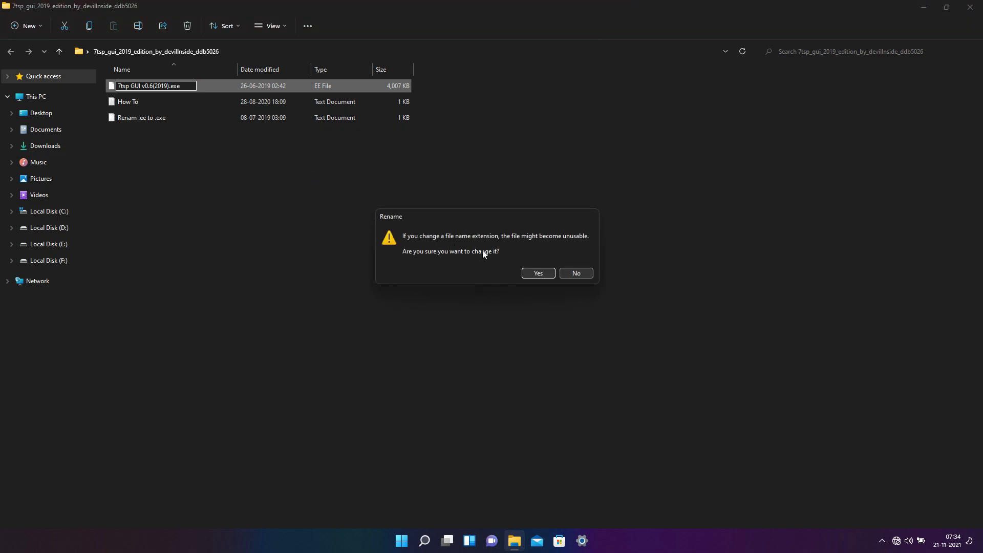
click(535, 272)
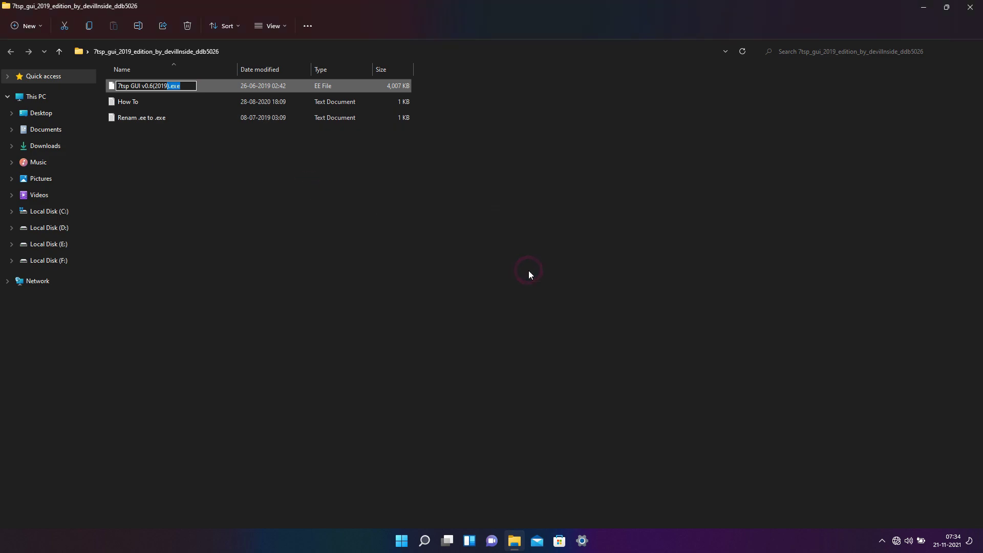
Step: Launch 7tsp GUI v0.6(2019) and add 7TSP Fluent from the extracted fluent folder's 7TSP Icon theme subfolder as a custom pack
double_click(199, 87)
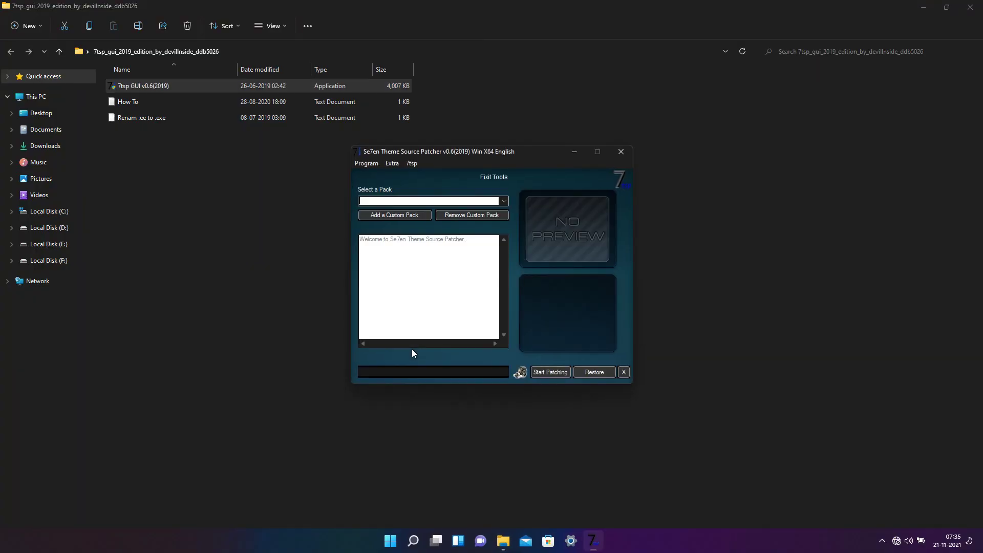
click(393, 221)
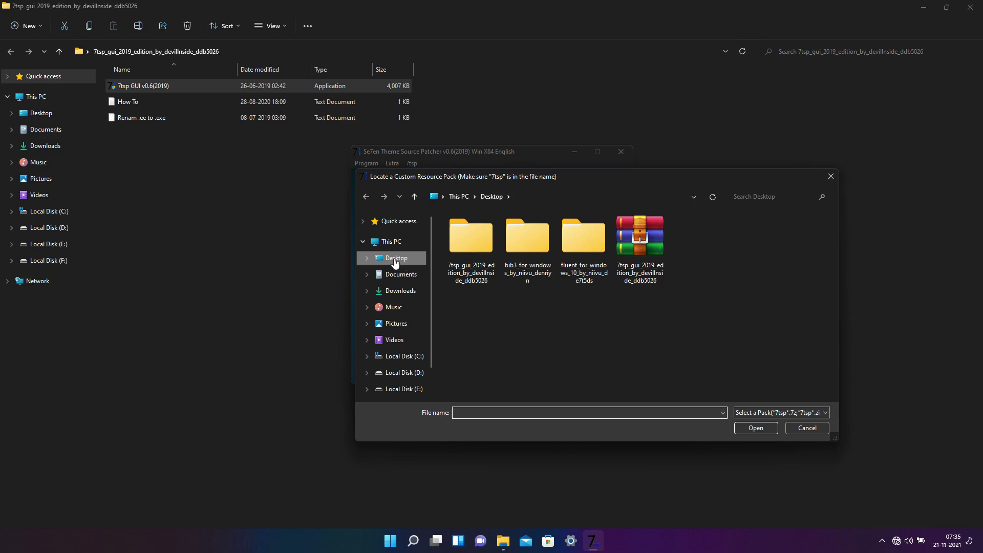
click(582, 237)
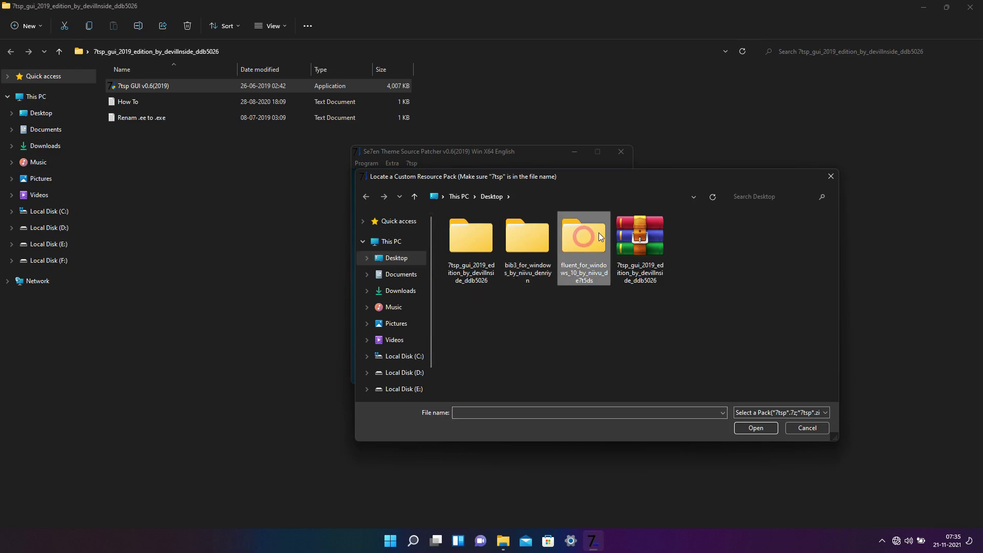
double_click(583, 242)
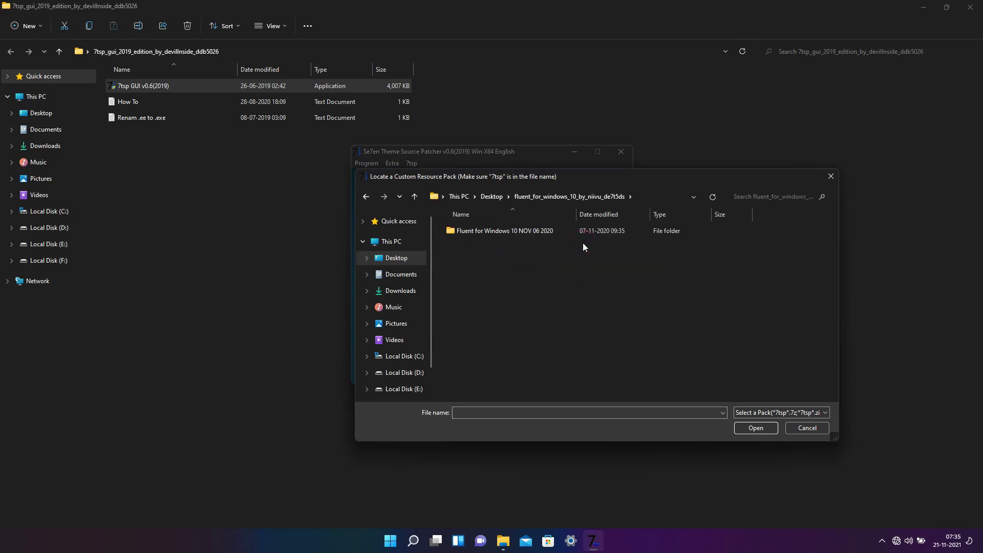
click(534, 230)
double_click(534, 231)
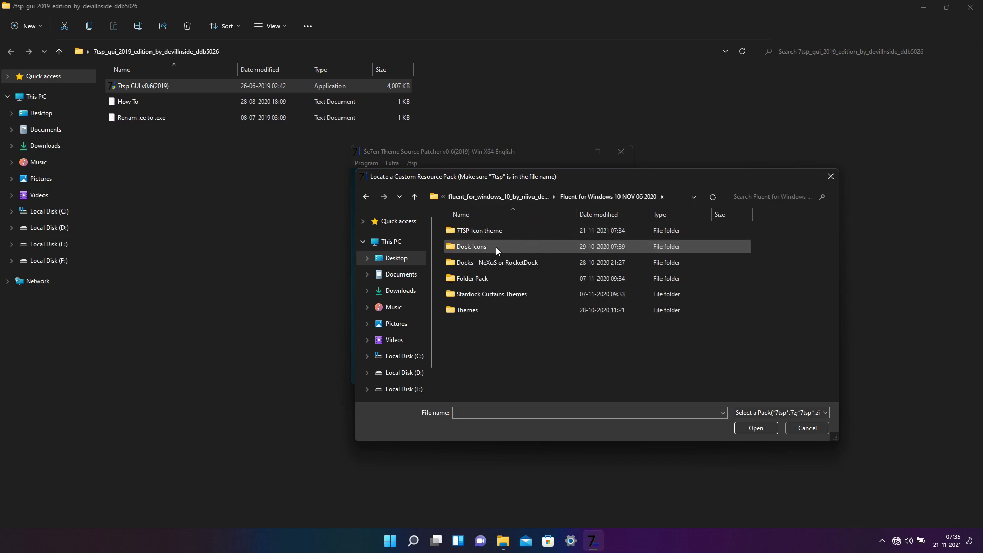
click(476, 233)
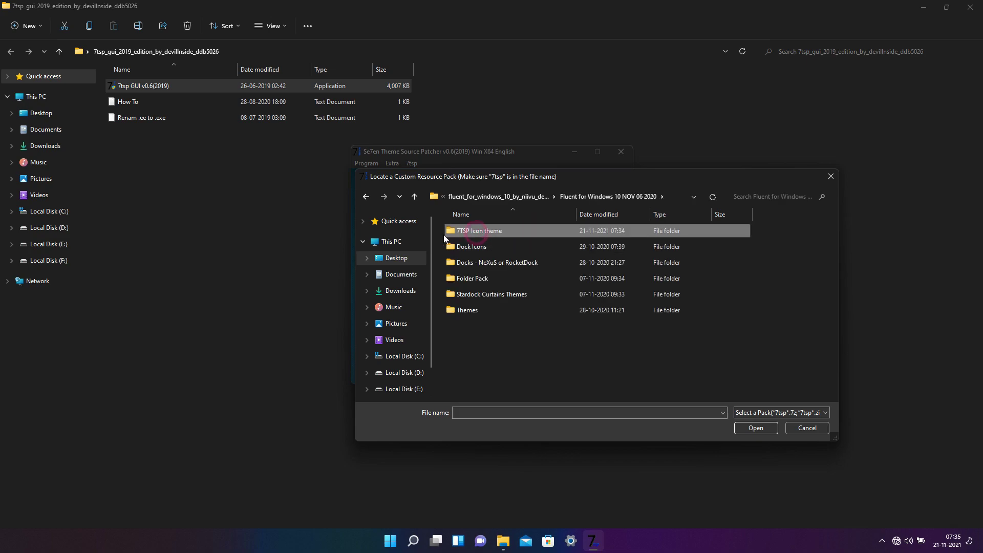
double_click(500, 233)
click(500, 232)
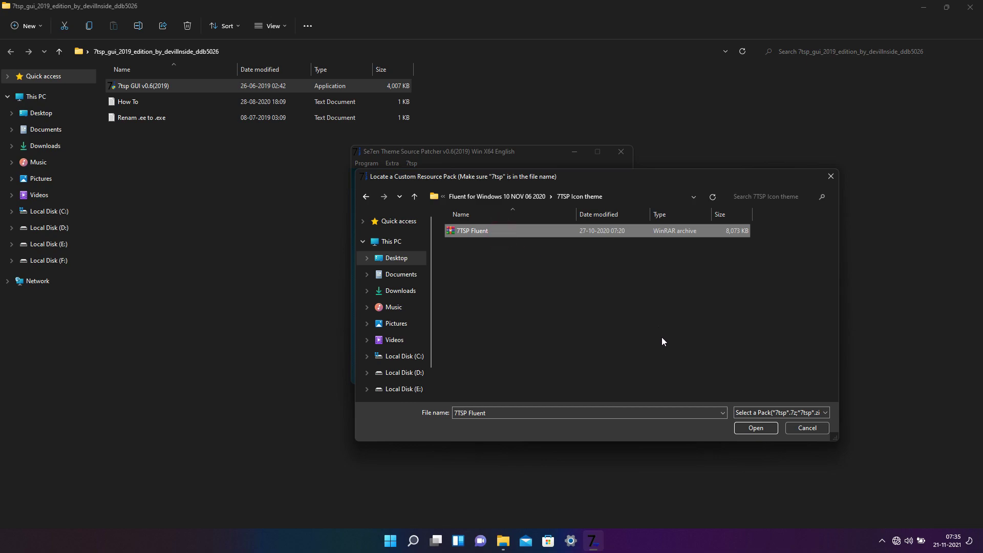
click(750, 431)
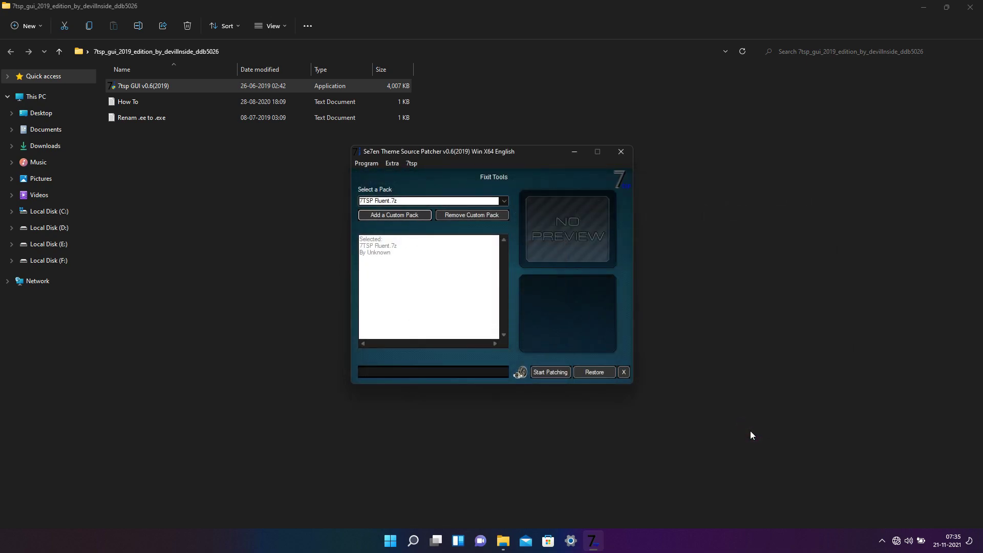
Step: Patch the system icons with the 7TSP Fluent pack and check the patched icons in This PC
click(558, 375)
click(499, 323)
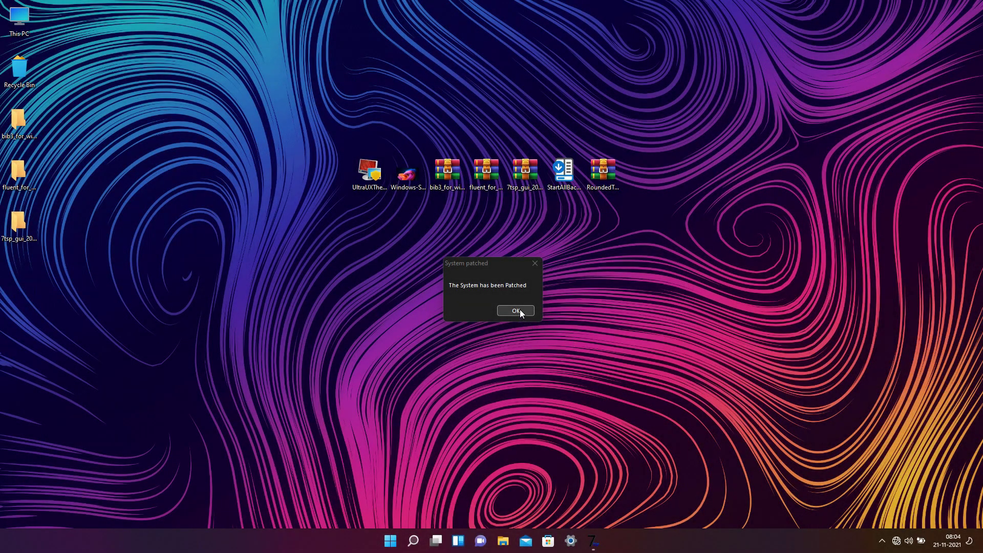
click(519, 309)
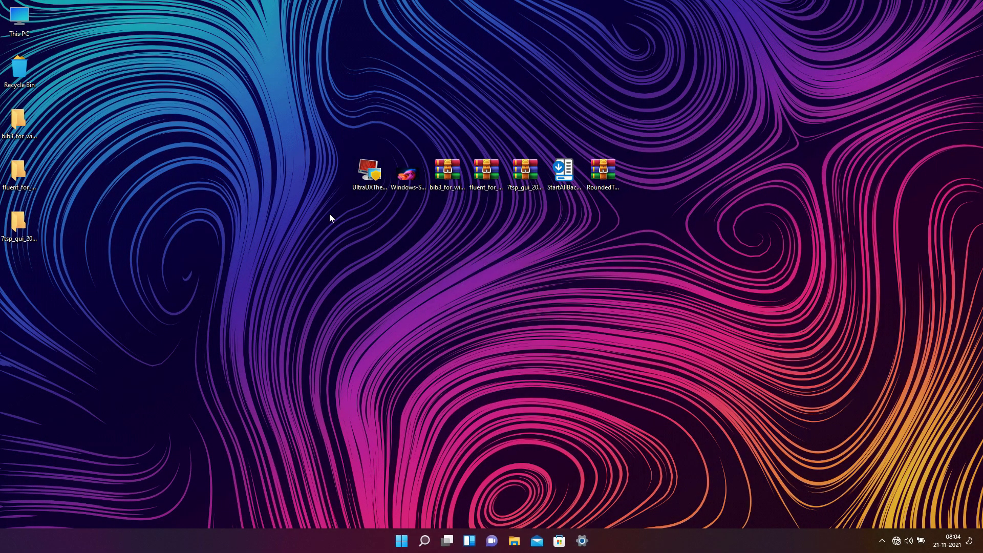
double_click(17, 28)
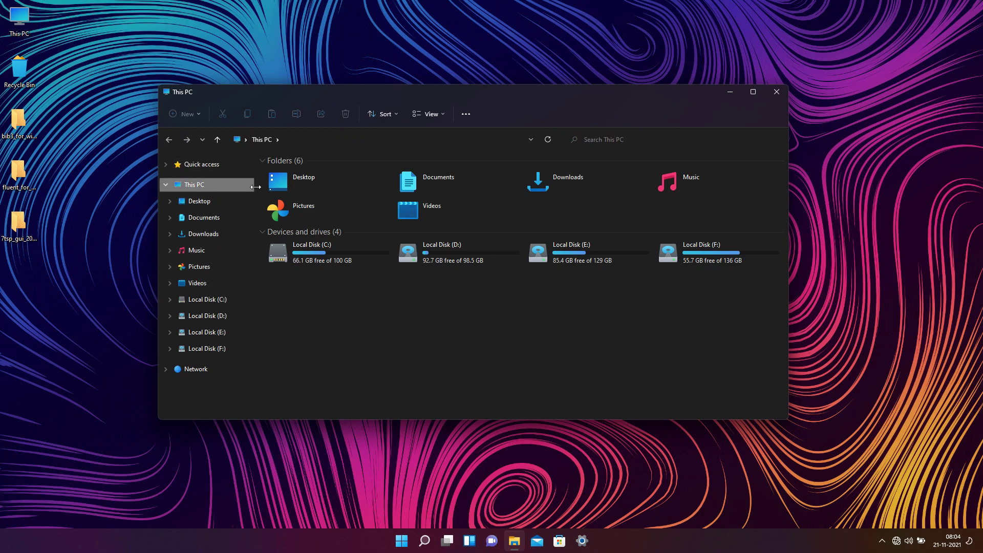
click(779, 91)
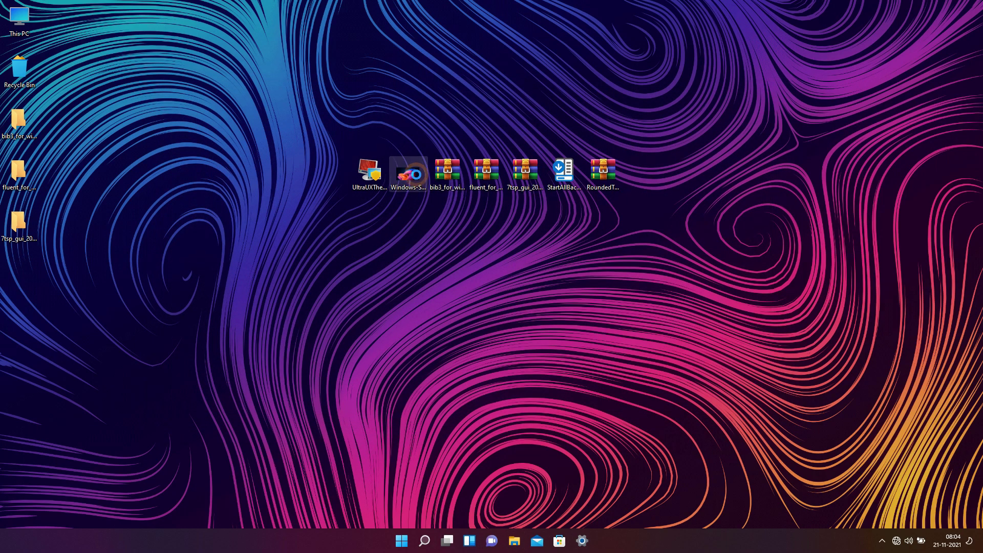
Step: Set the Windows SE-bloom-dark mode image as the desktop background
right_click(418, 176)
click(430, 194)
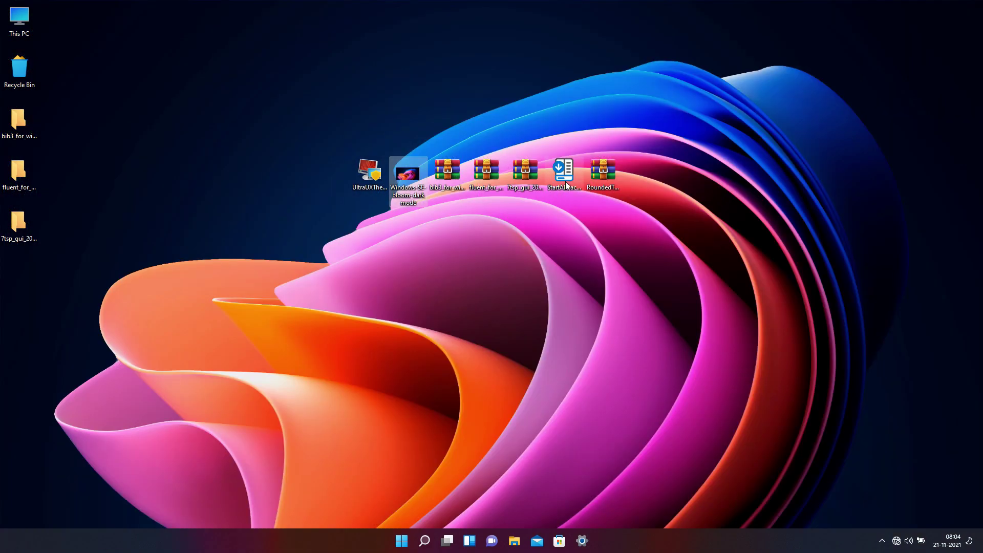
click(537, 202)
Step: Install StartAllBack from the desktop installer and apply its Proper 11 theme
double_click(566, 180)
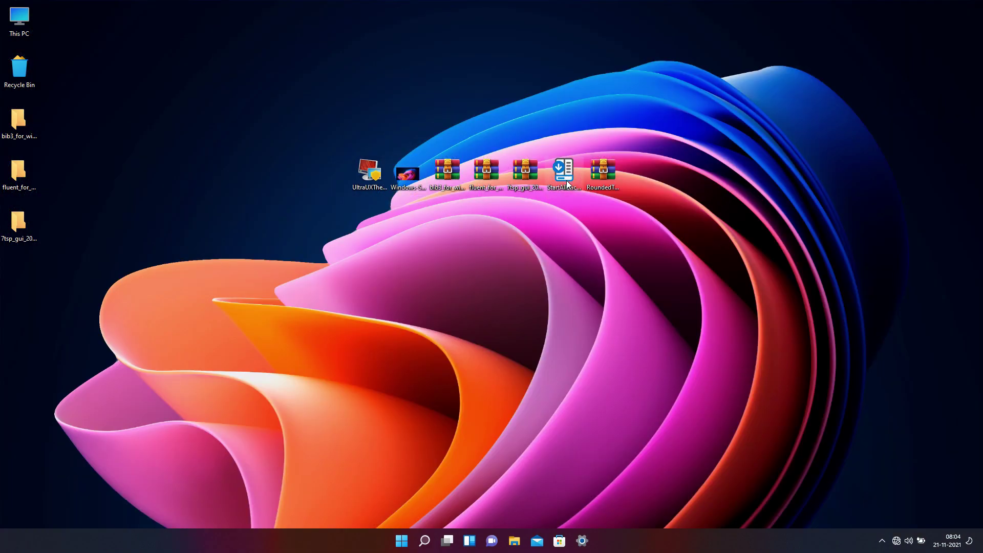
click(511, 247)
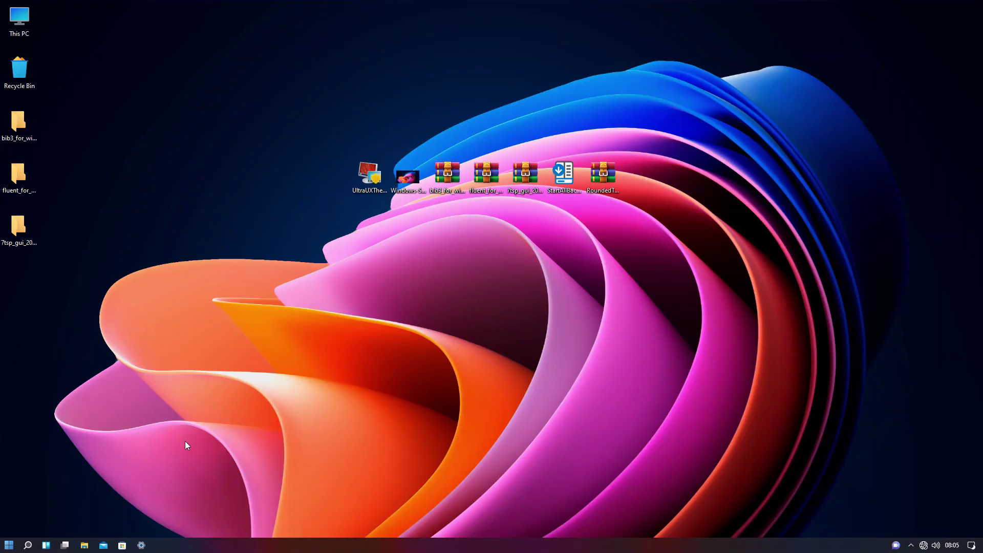
click(9, 544)
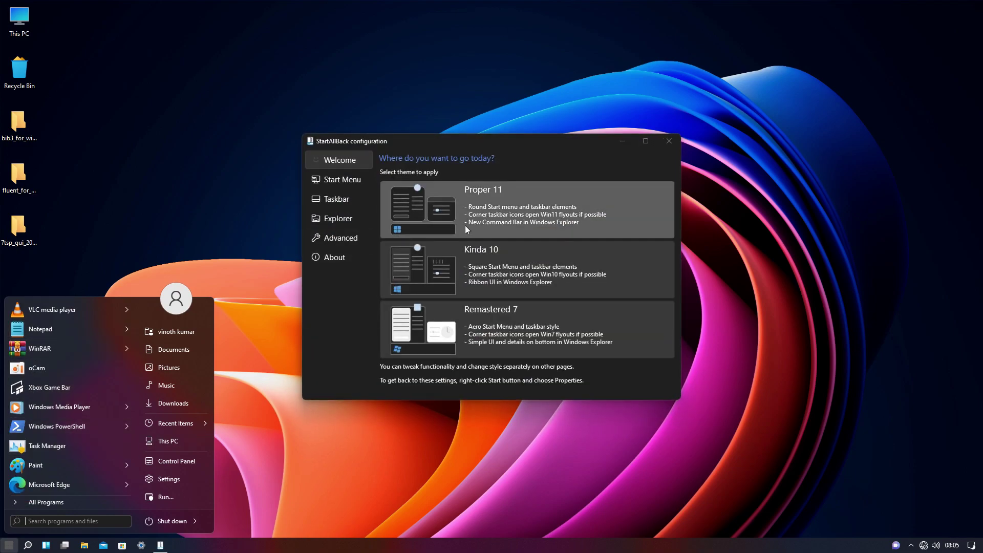
click(492, 225)
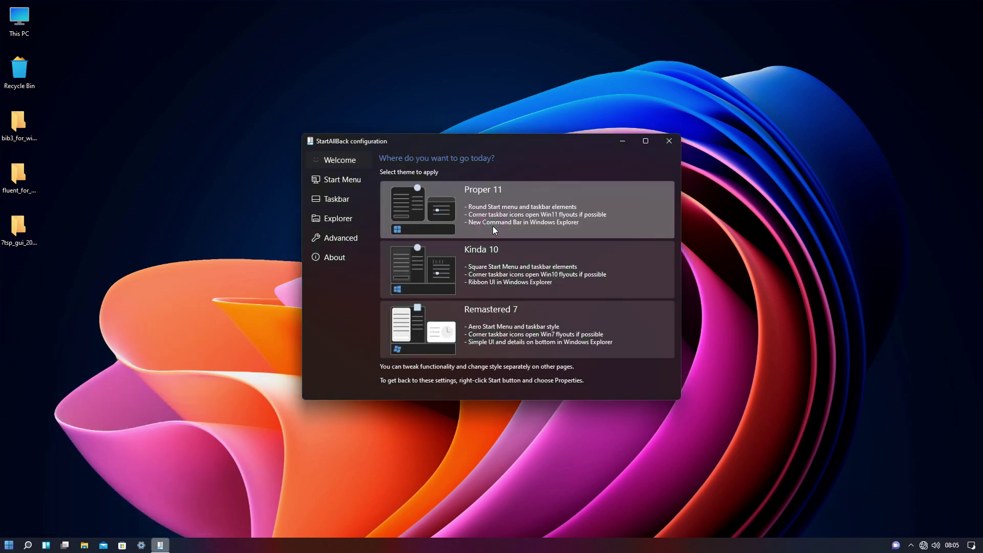
Step: Turn off the enhanced classic taskbar in StartAllBack and restart the Explorer shell
click(364, 179)
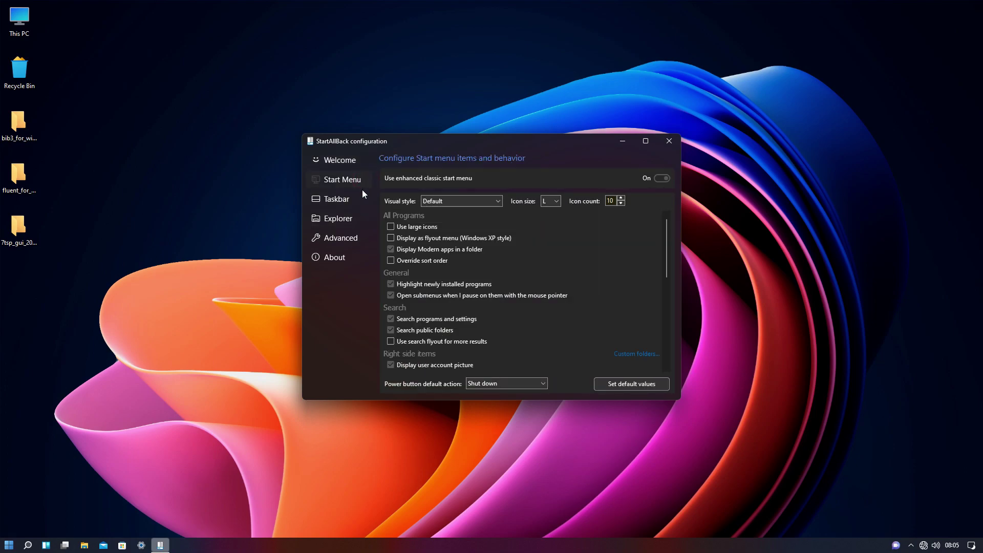
click(360, 203)
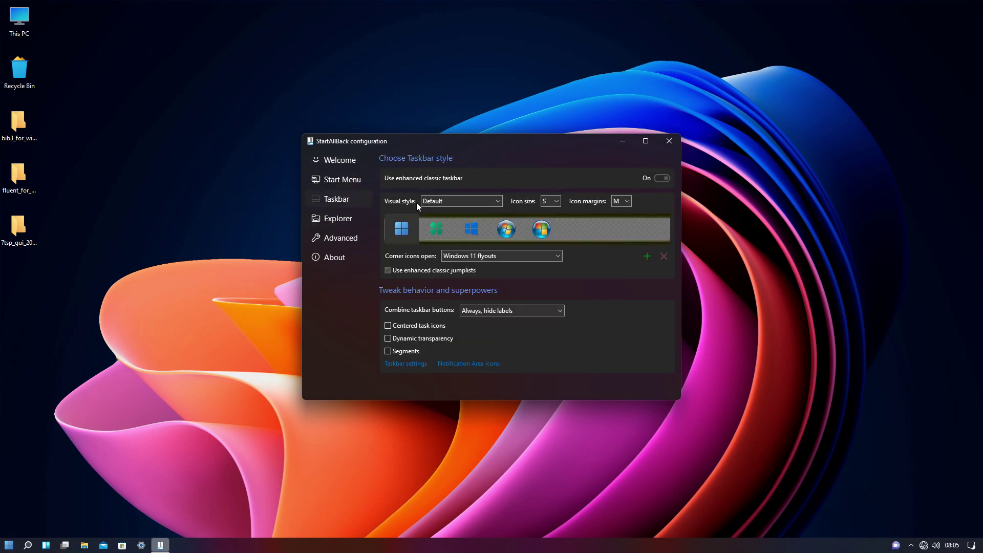
click(656, 179)
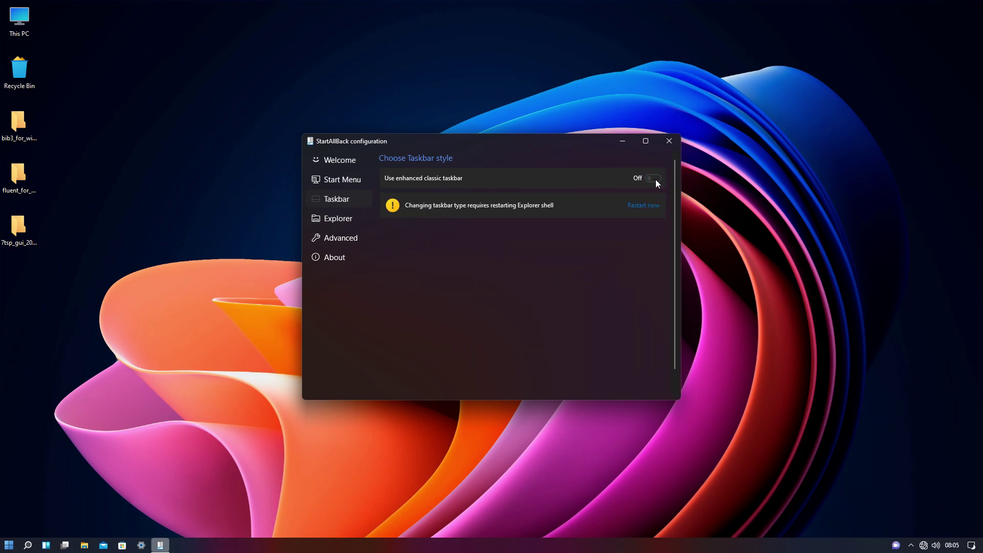
click(651, 207)
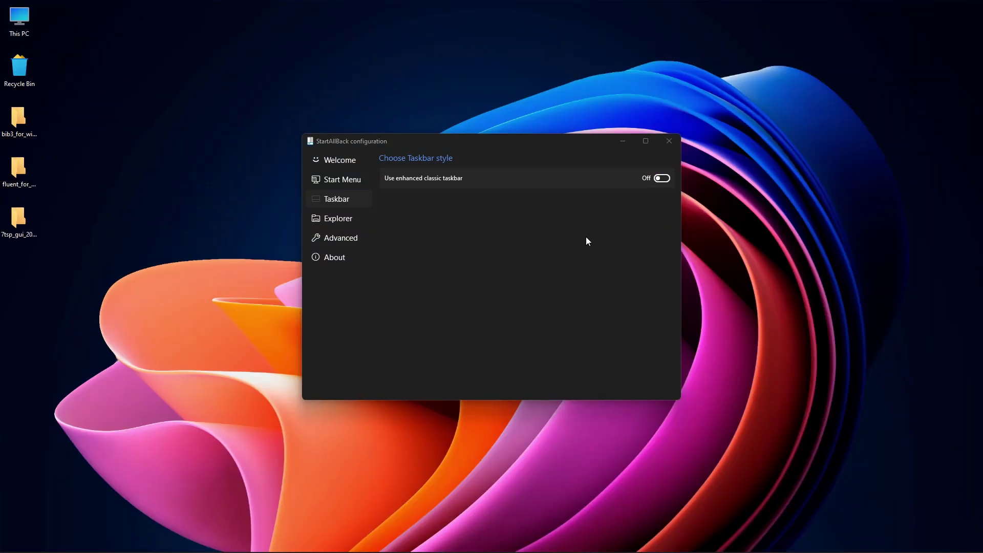
Step: Set the Explorer style to Win7 Command Bar with the Mica effect on top and classic search box turned off
click(355, 221)
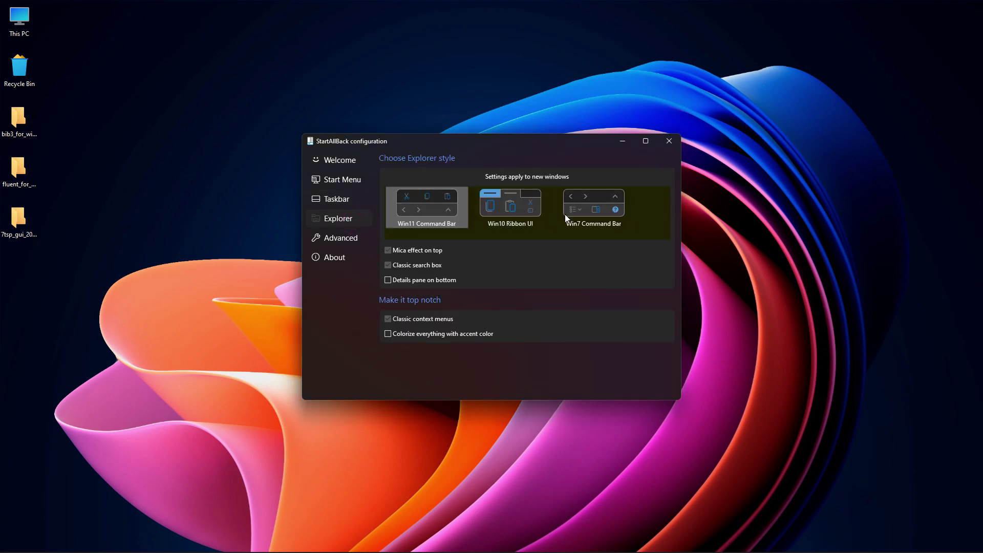
click(570, 213)
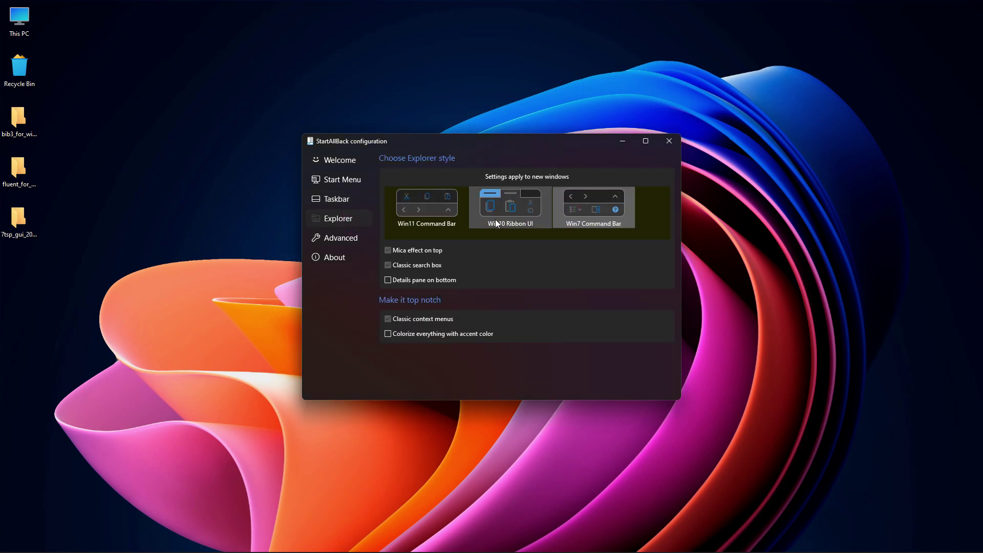
double_click(21, 30)
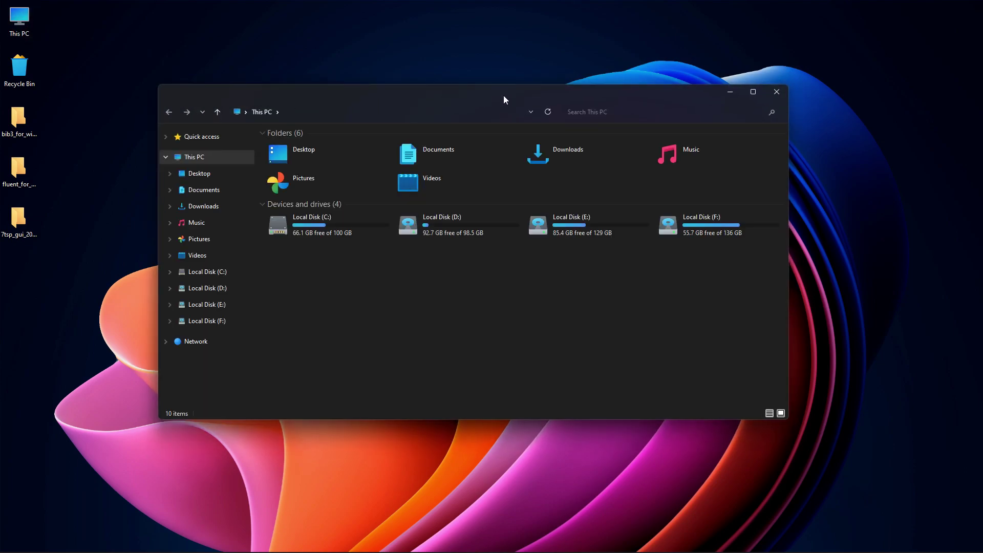
click(777, 92)
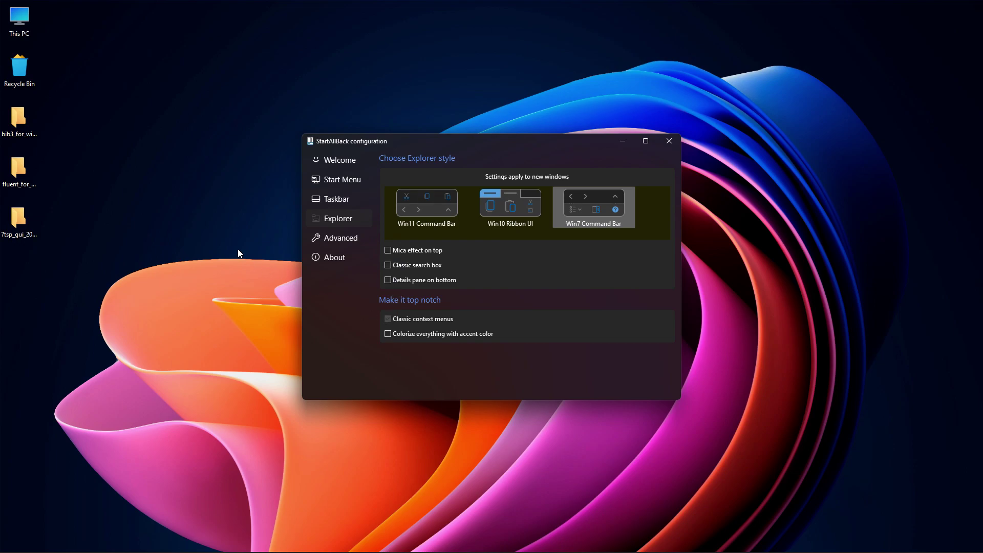
Step: Examine the restyled This PC window by moving, maximizing and restoring it, and close it
double_click(26, 26)
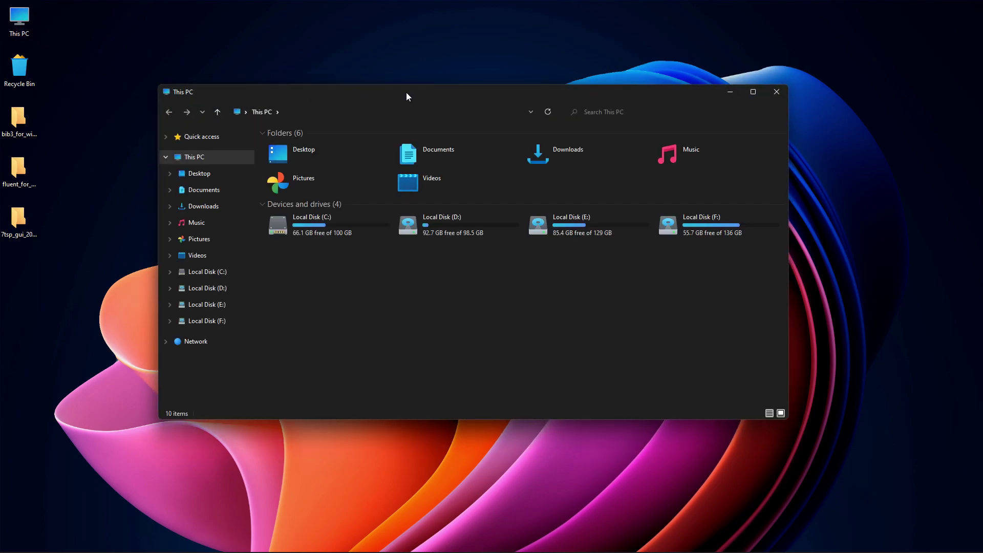
drag(418, 93, 404, 131)
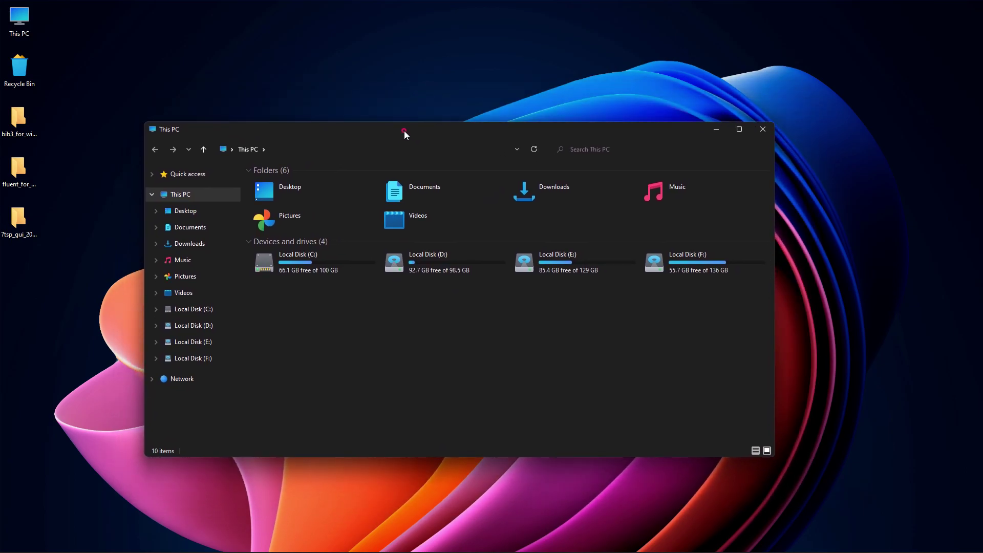
double_click(403, 131)
double_click(425, 3)
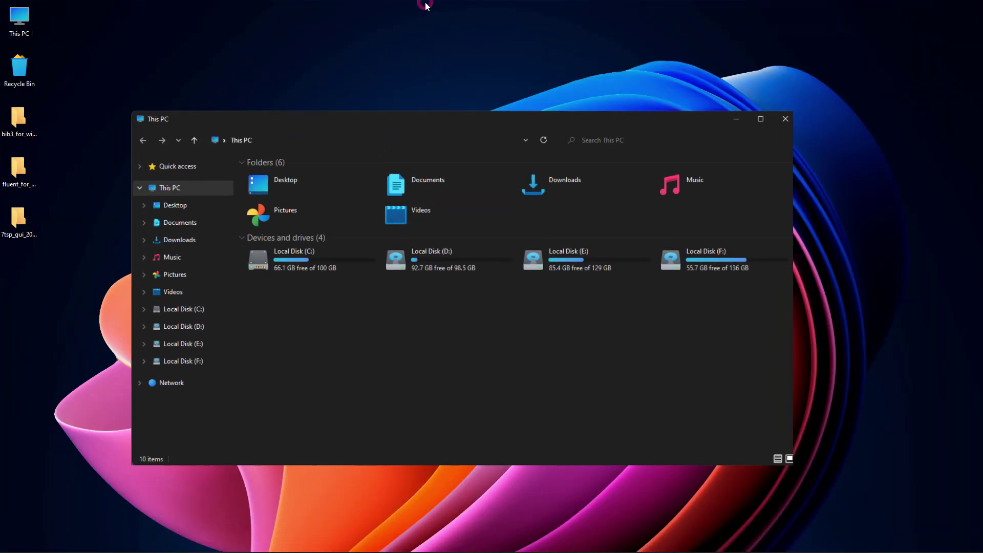
click(762, 134)
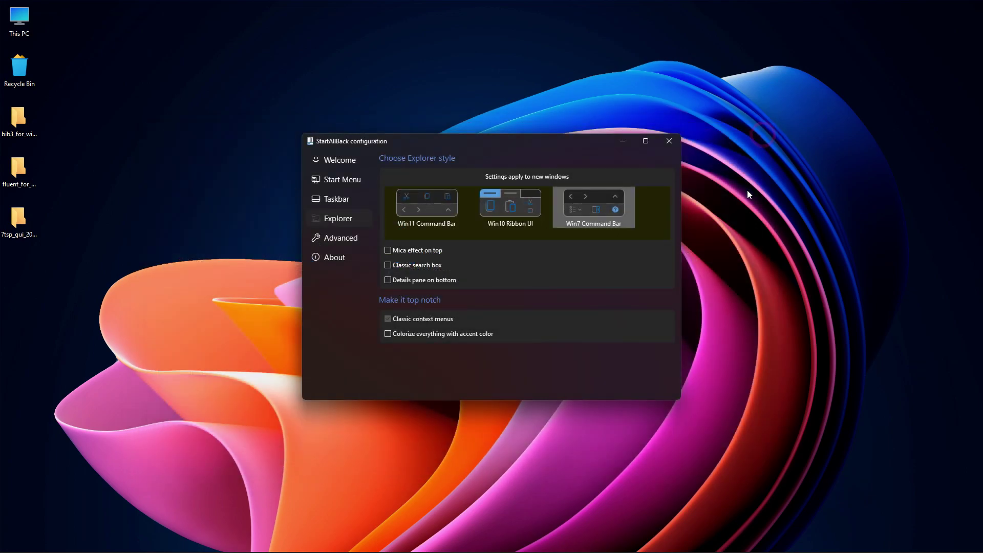
Step: Enable the details pane on bottom for Explorer and close the StartAllBack configuration
click(404, 282)
click(347, 240)
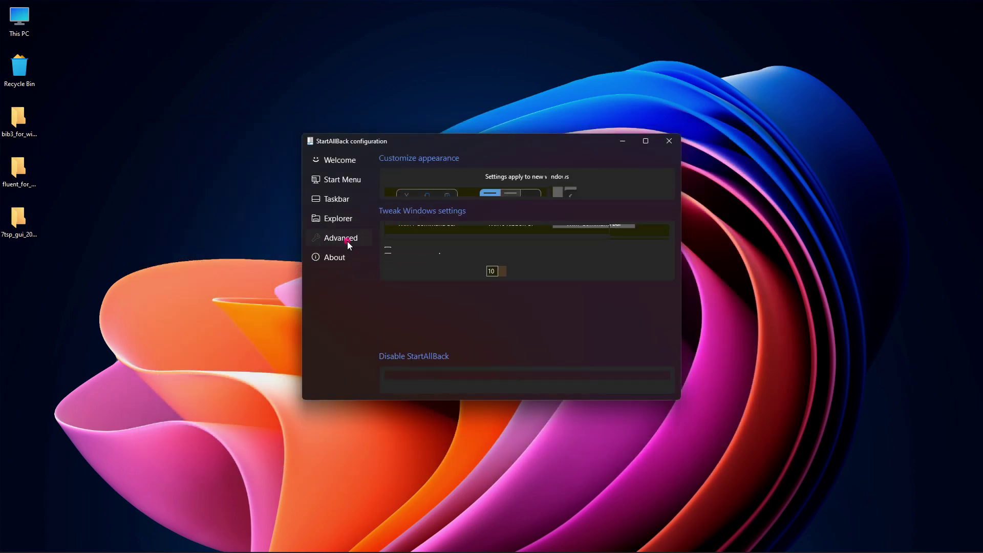
click(668, 141)
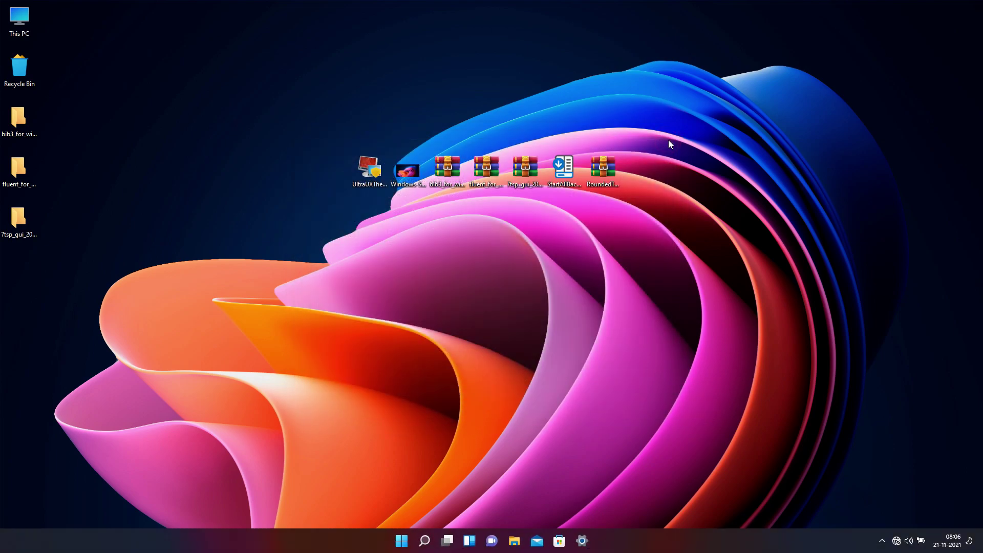
Step: Turn off automatic hiding of the taskbar in the taskbar behaviors of the Windows personalization settings
right_click(646, 538)
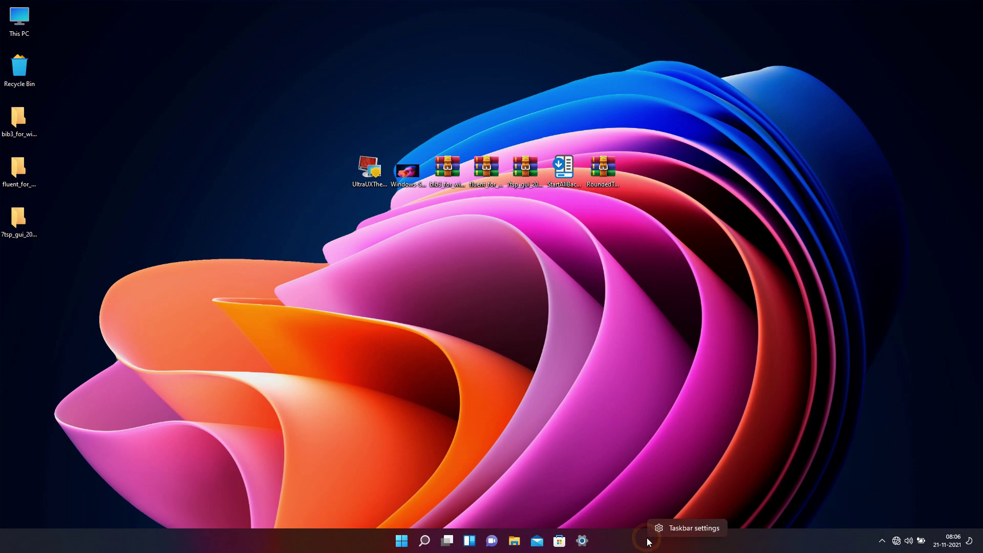
click(657, 532)
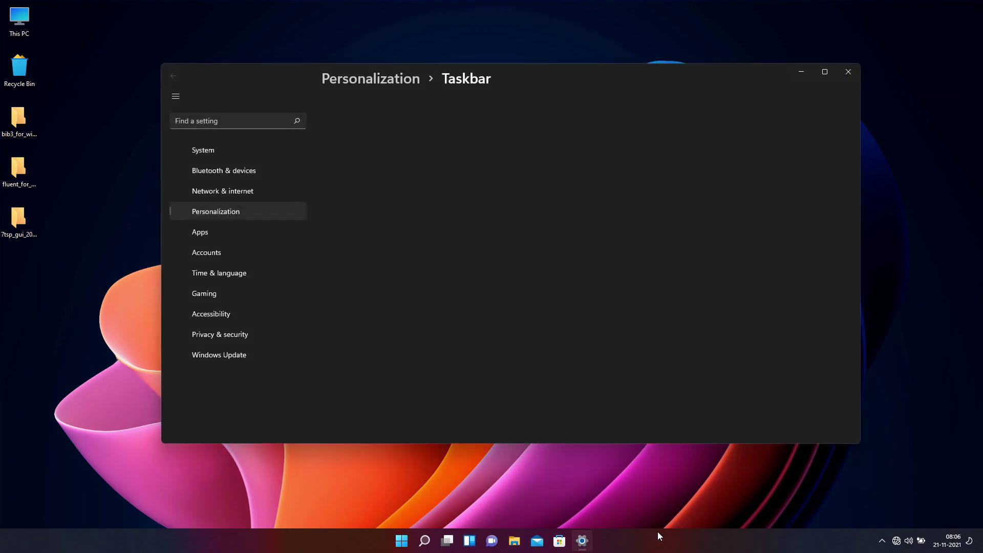
scroll(624, 430, down, 1)
scroll(624, 423, down, 1)
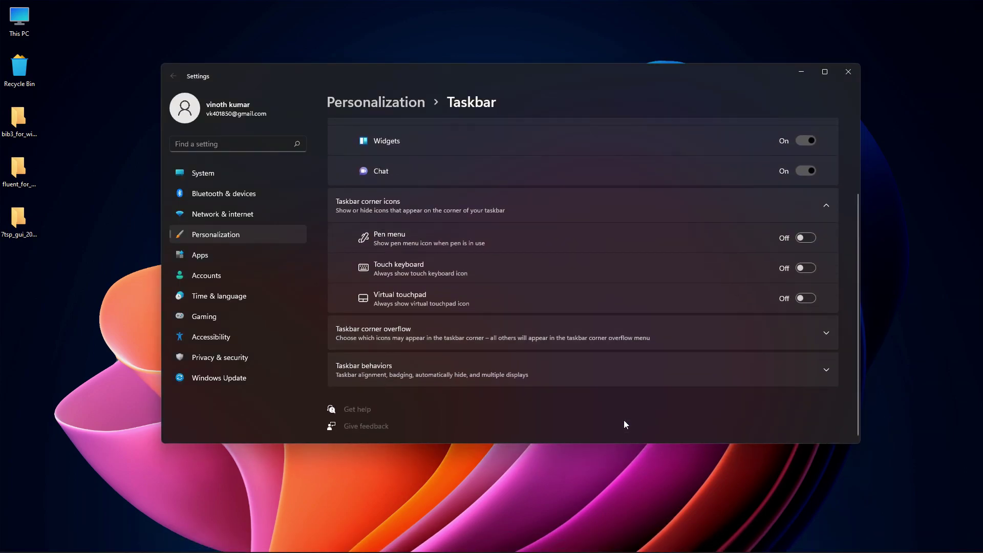
click(454, 369)
scroll(409, 389, down, 2)
click(362, 377)
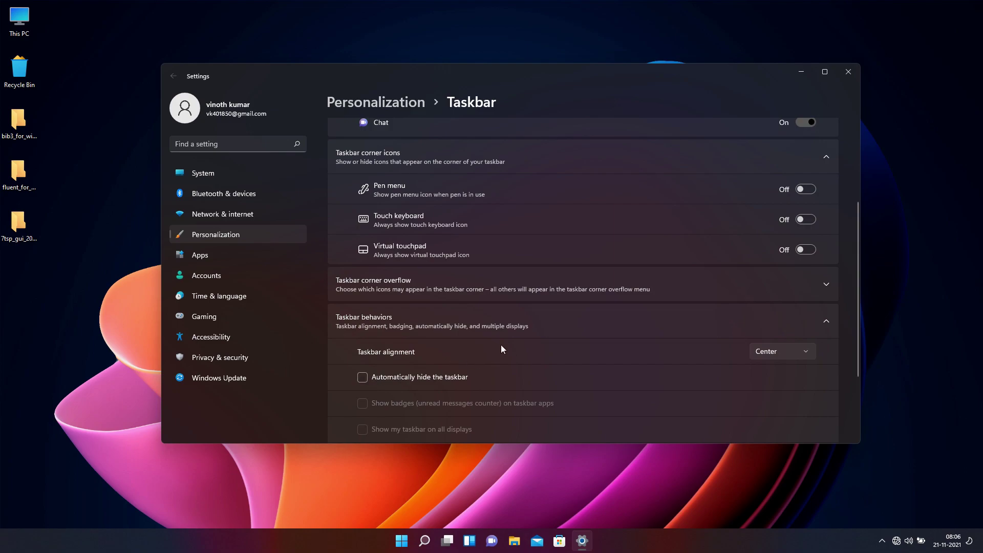
Step: Close the taskbar settings and extract the RoundedTB_R3.1 archive to its own folder on the desktop
click(843, 72)
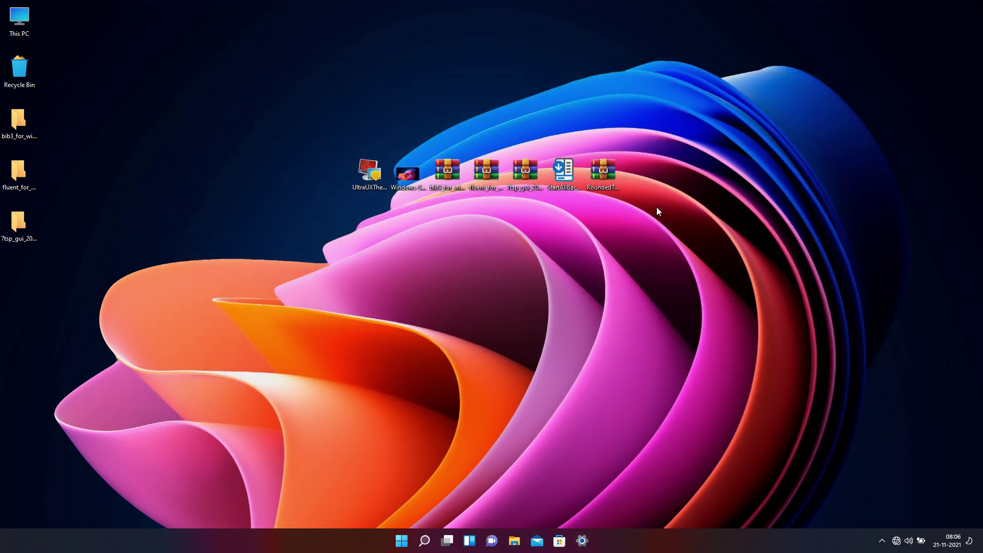
right_click(608, 172)
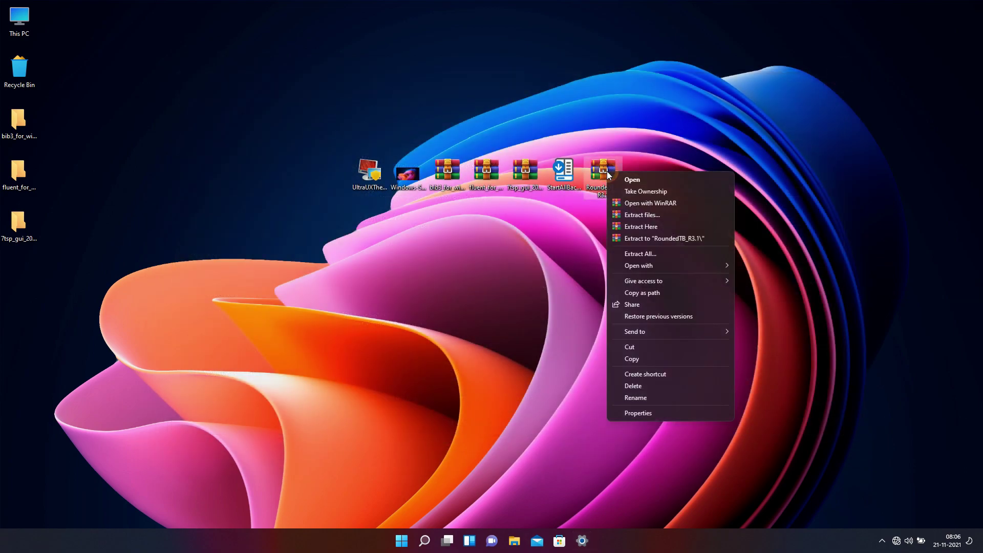
click(629, 218)
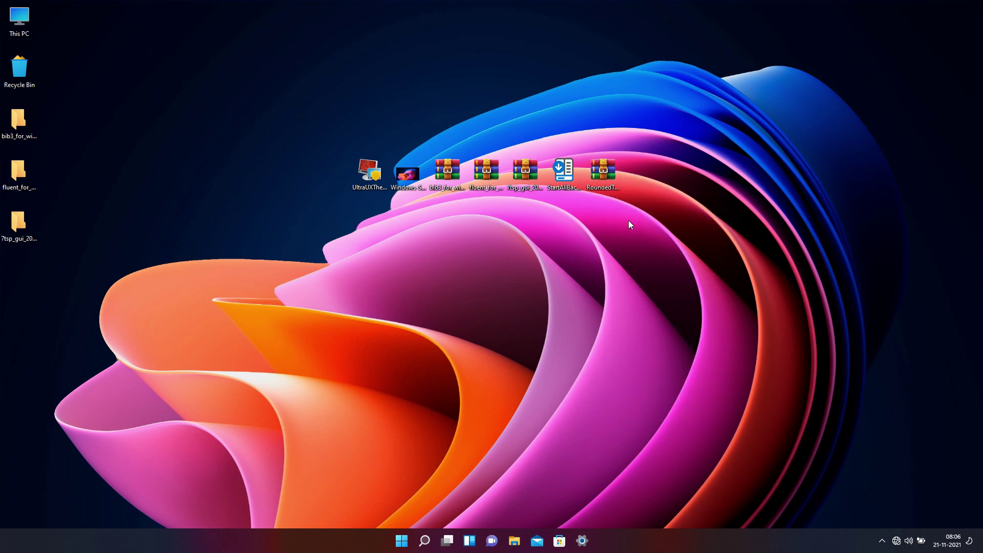
click(518, 385)
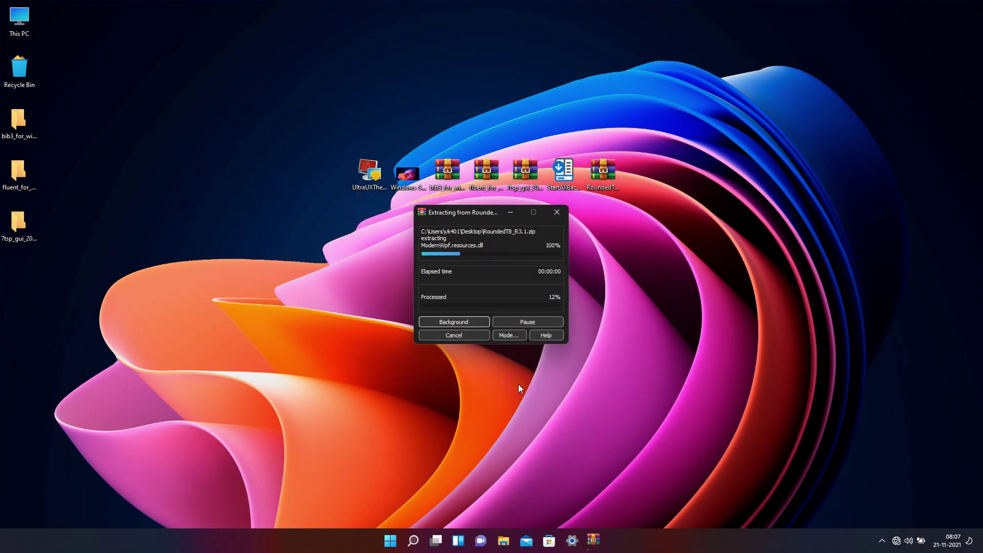
Step: Move the extracted RoundedTB_R3.1 folder from the desktop to the root of Local Disk (C:)
click(18, 278)
right_click(19, 280)
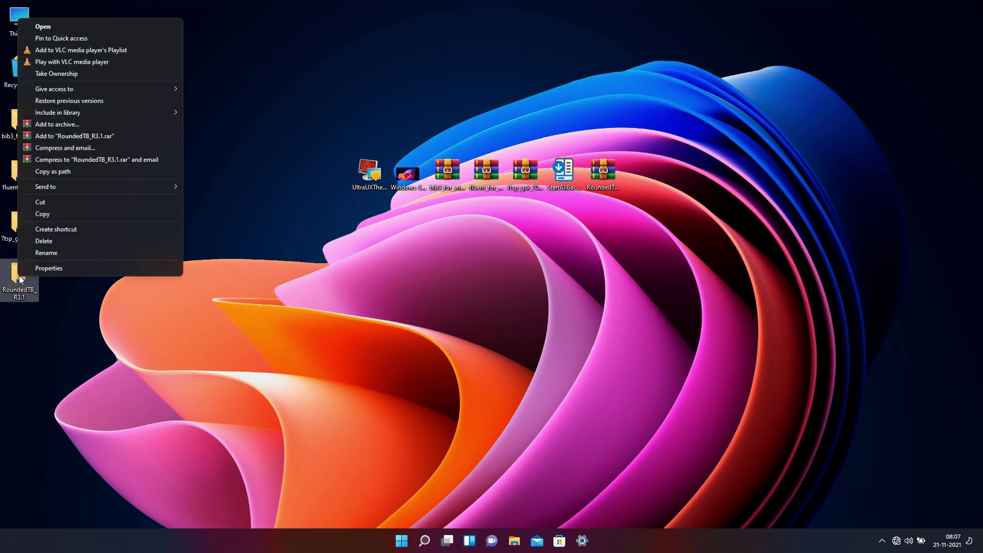
click(57, 202)
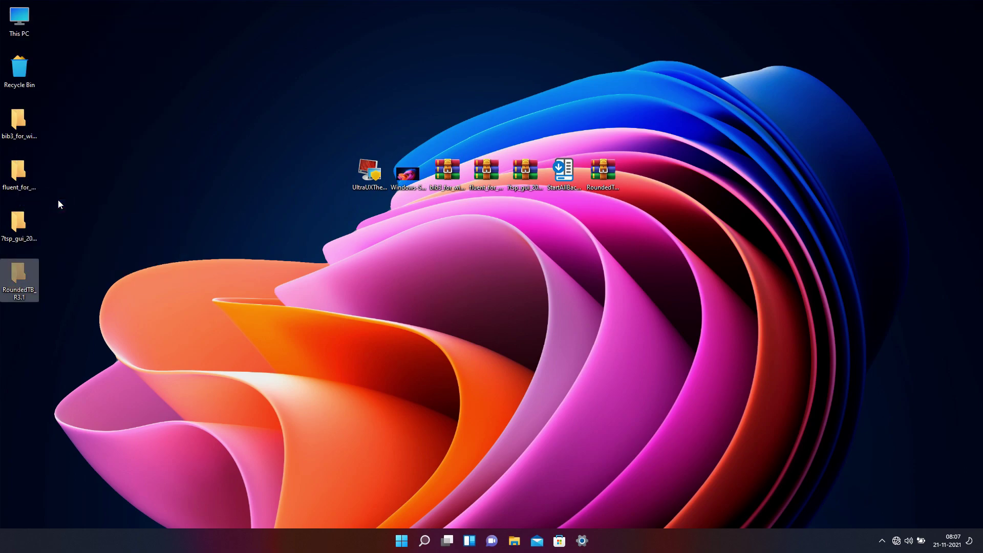
double_click(32, 26)
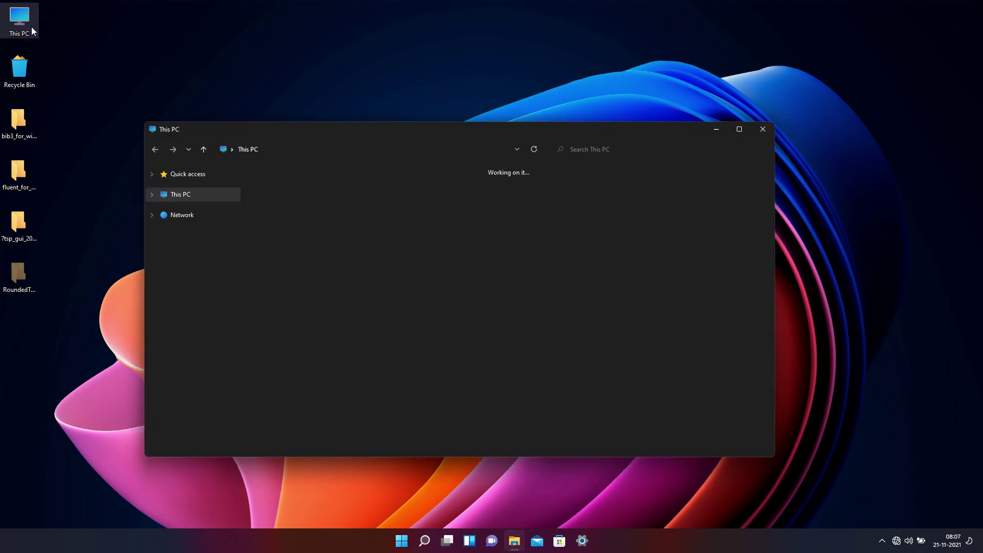
click(290, 257)
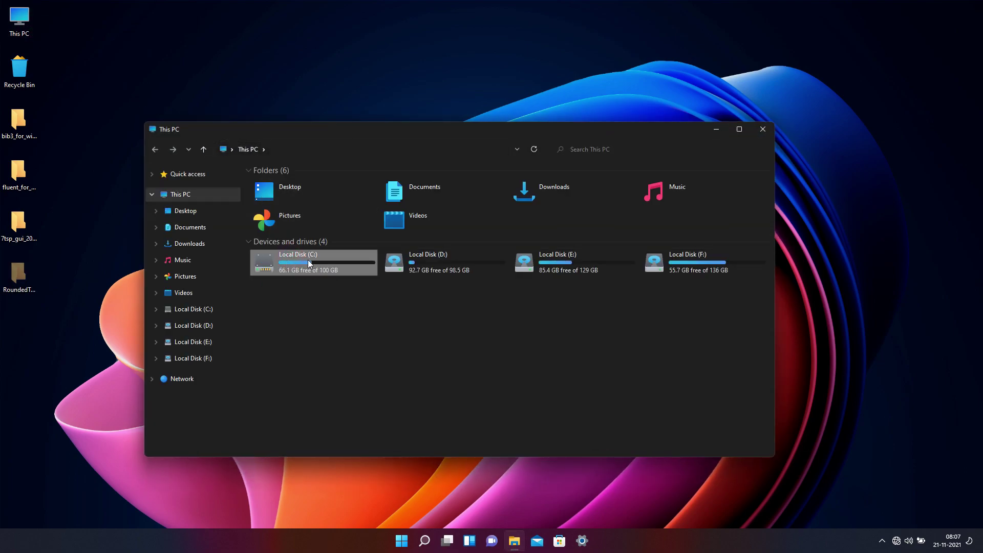
double_click(314, 261)
right_click(314, 261)
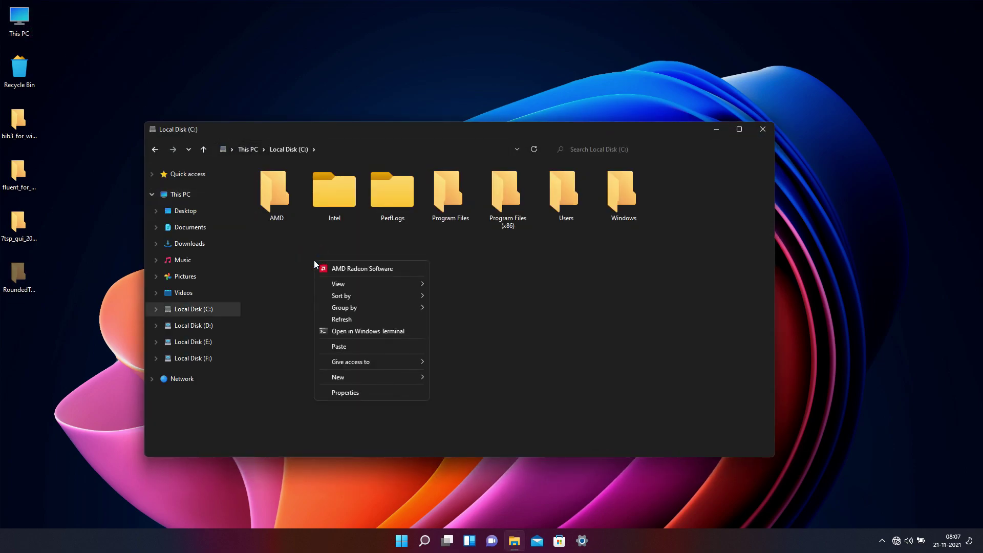
click(333, 346)
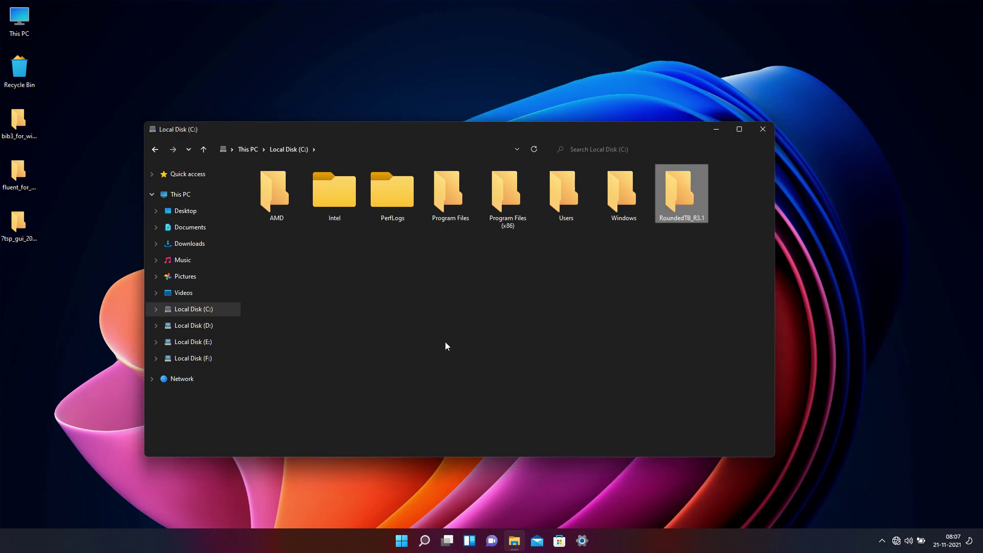
Step: Run the RoundedTB application from the RoundedTB_R3.1 folder on drive C and close the folder window
double_click(670, 195)
scroll(563, 296, down, 20)
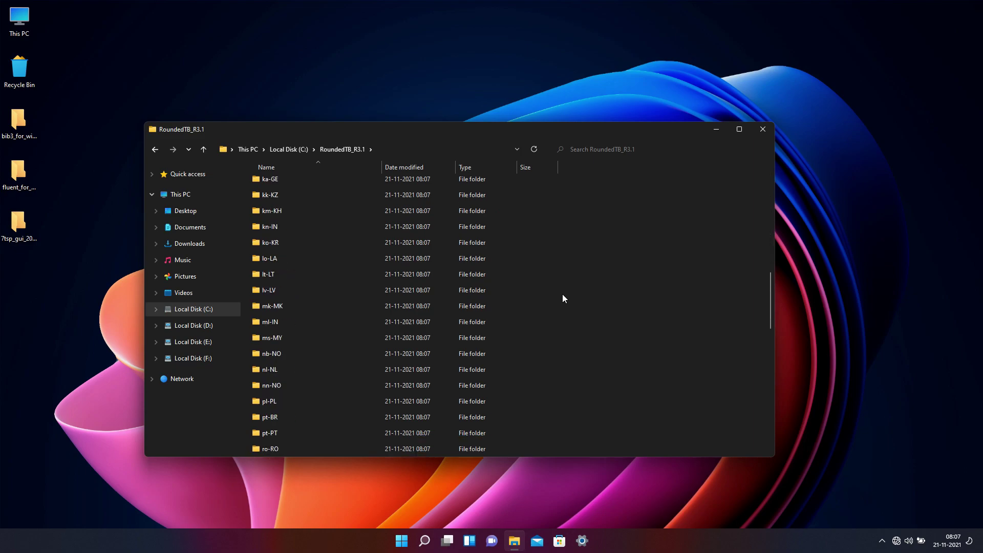
scroll(562, 294, down, 3)
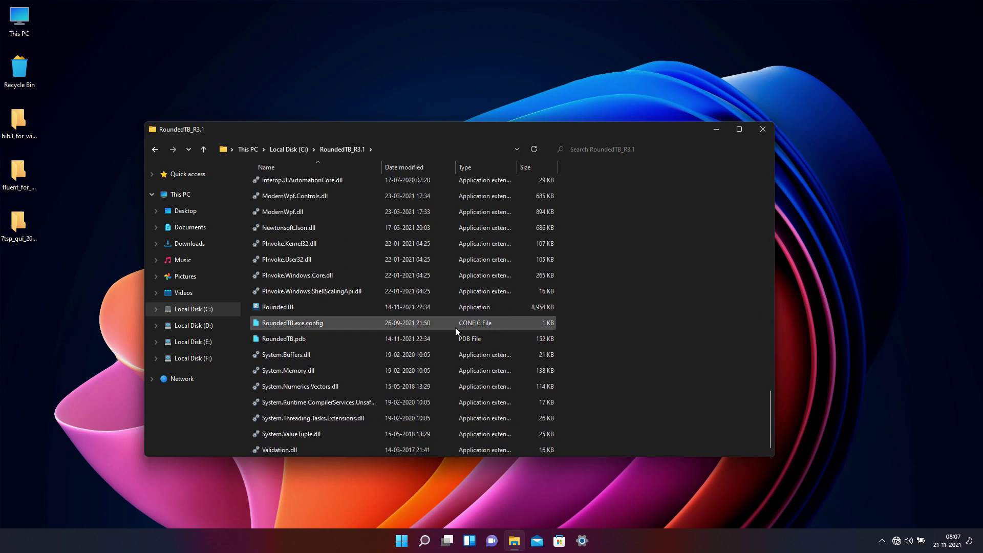
click(272, 309)
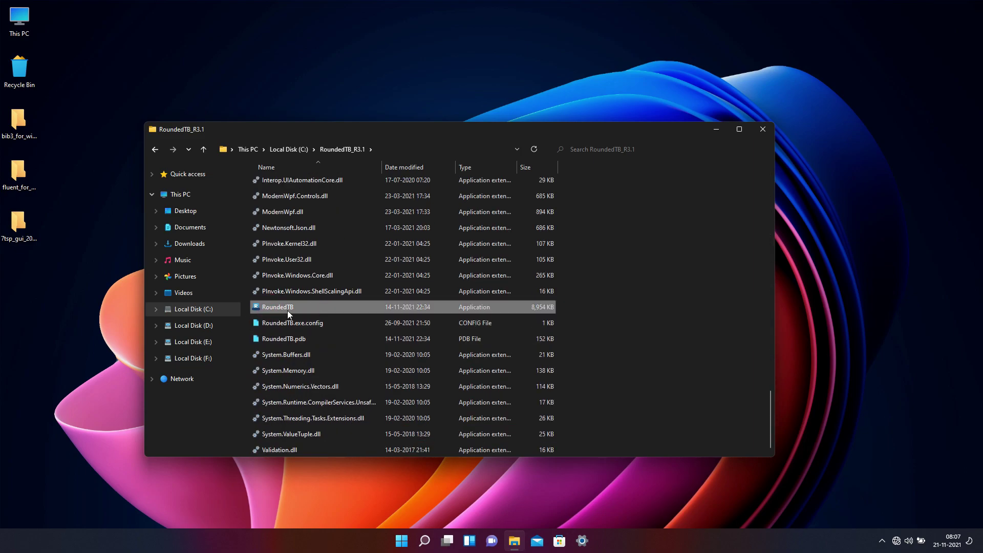
double_click(281, 311)
click(759, 136)
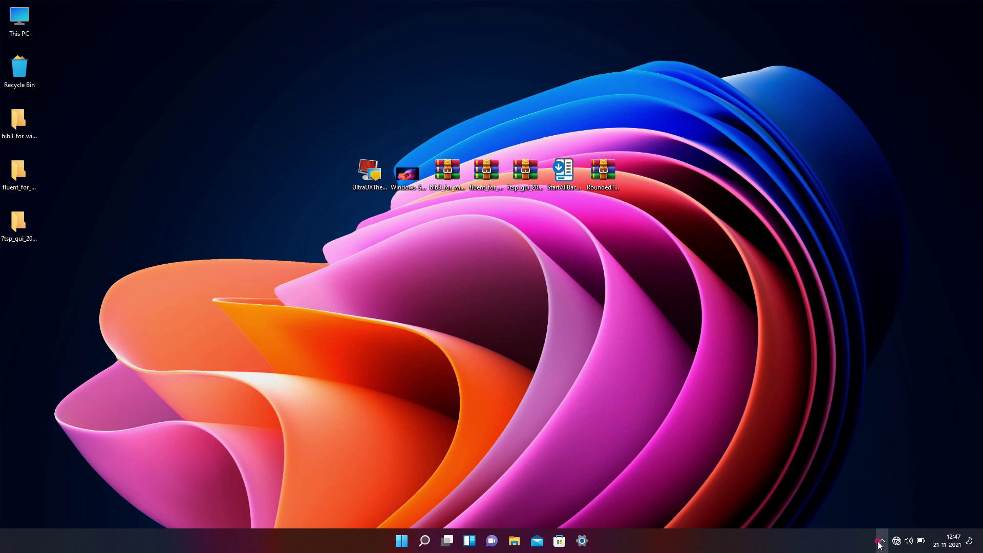
Step: Show the RoundedTB settings window from its icon among the hidden tray icons
click(881, 541)
right_click(872, 512)
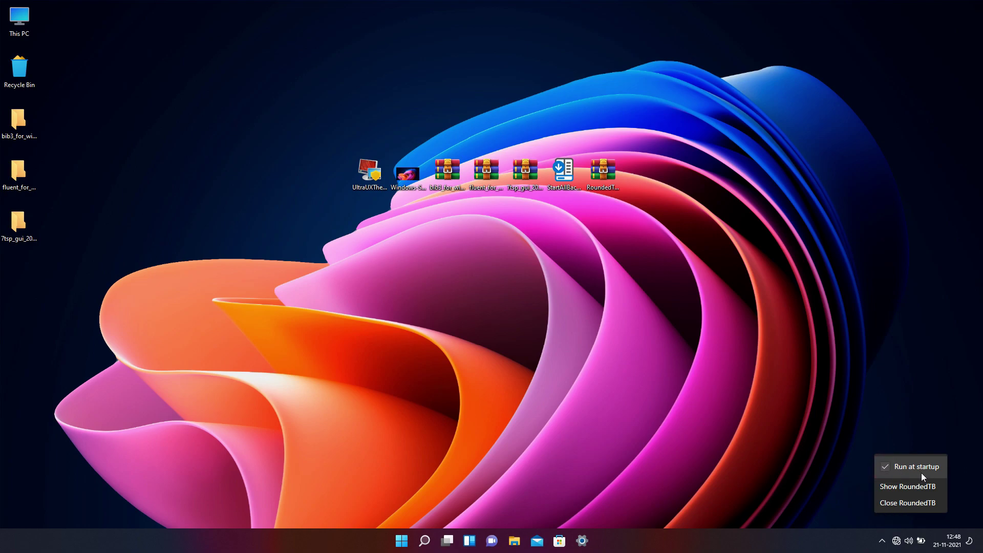
click(917, 490)
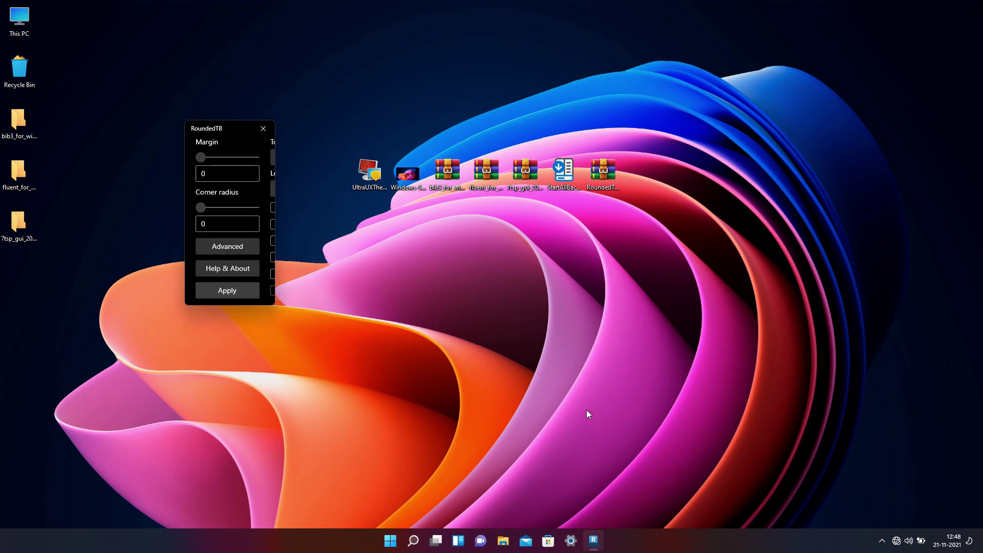
Step: In the advanced RoundedTB options, enable dynamic mode and filling the taskbar when maximised, set the corner radius to 6, and apply
click(242, 247)
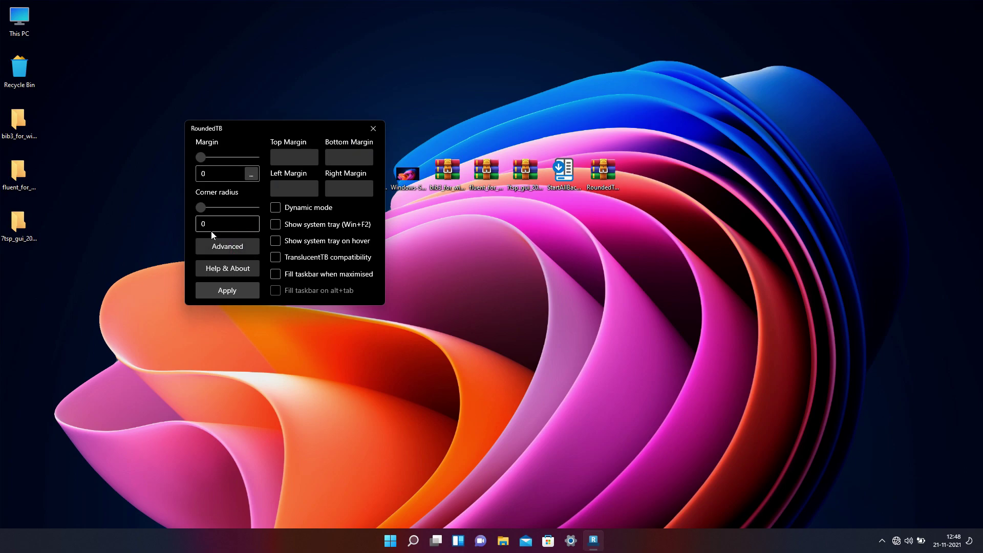
click(276, 210)
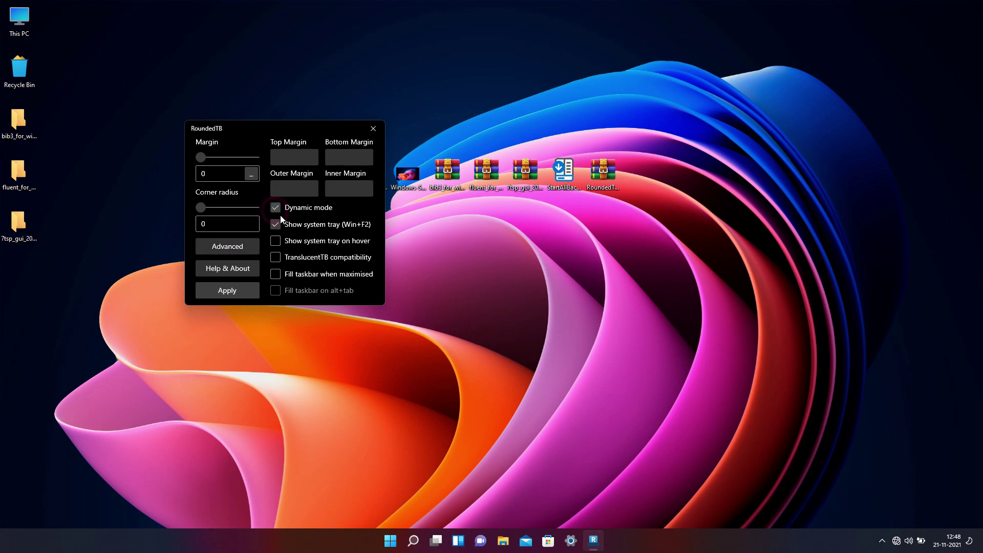
click(277, 277)
click(231, 224)
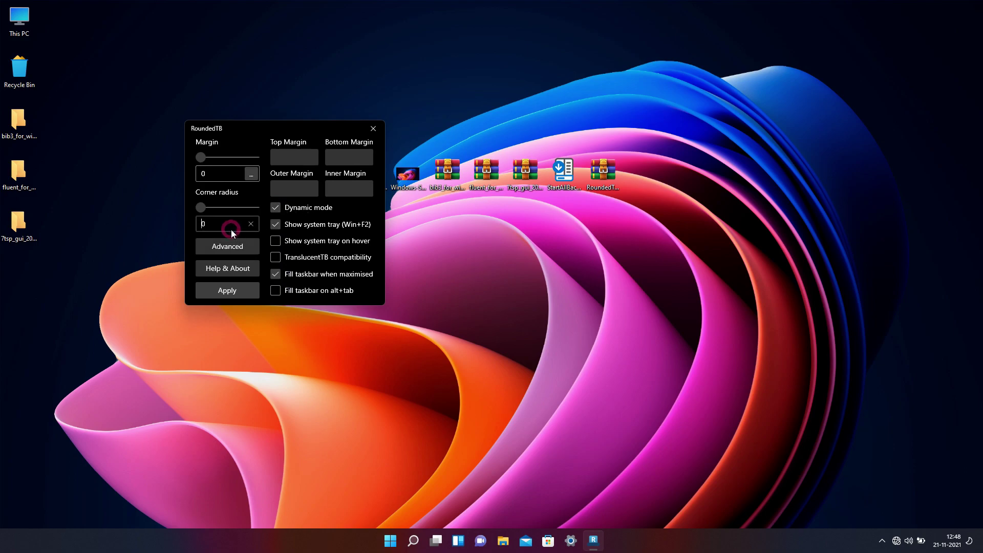
text(6)
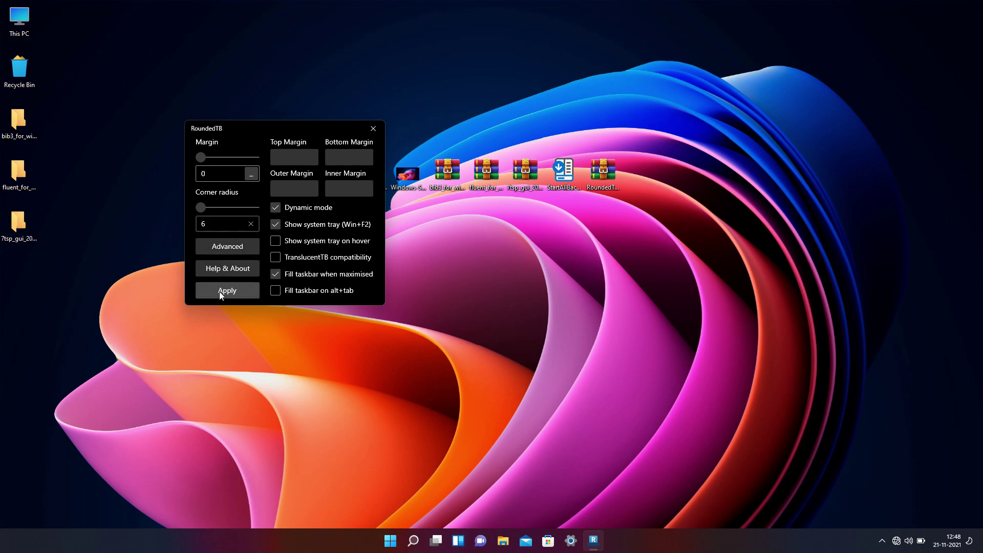
click(220, 291)
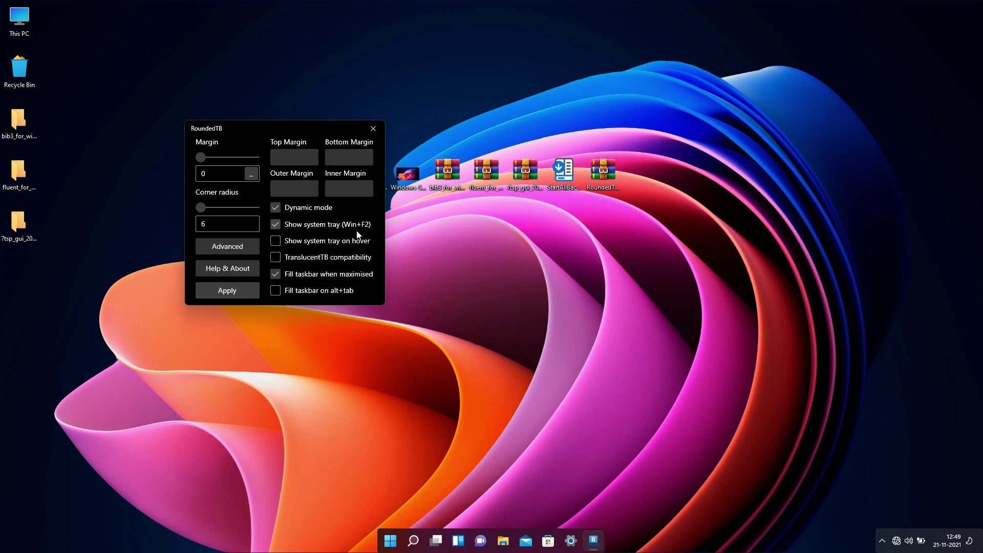
Step: Toggle RoundedTB's system tray display several times and leave the tray hidden
key(super+F2)
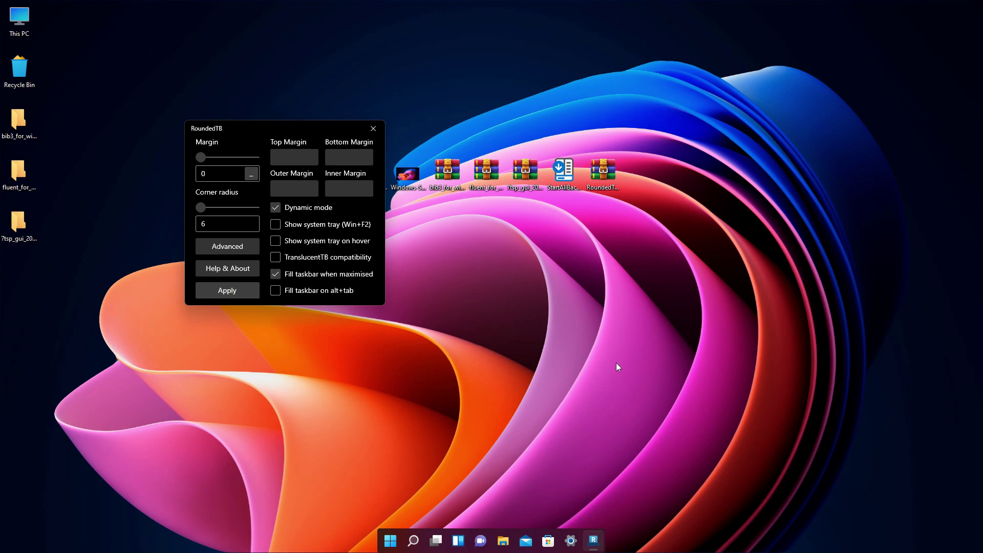
key(super+F2)
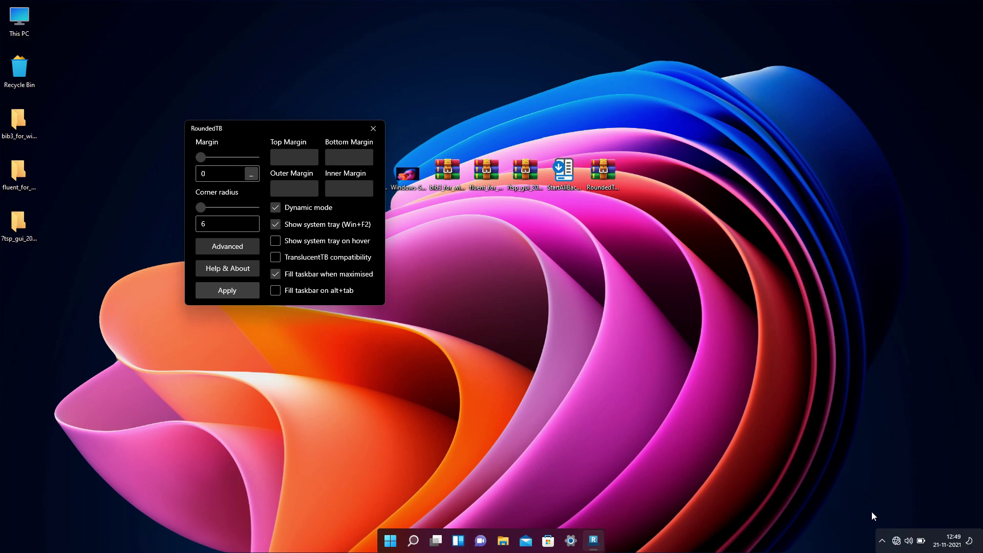
key(super+F2)
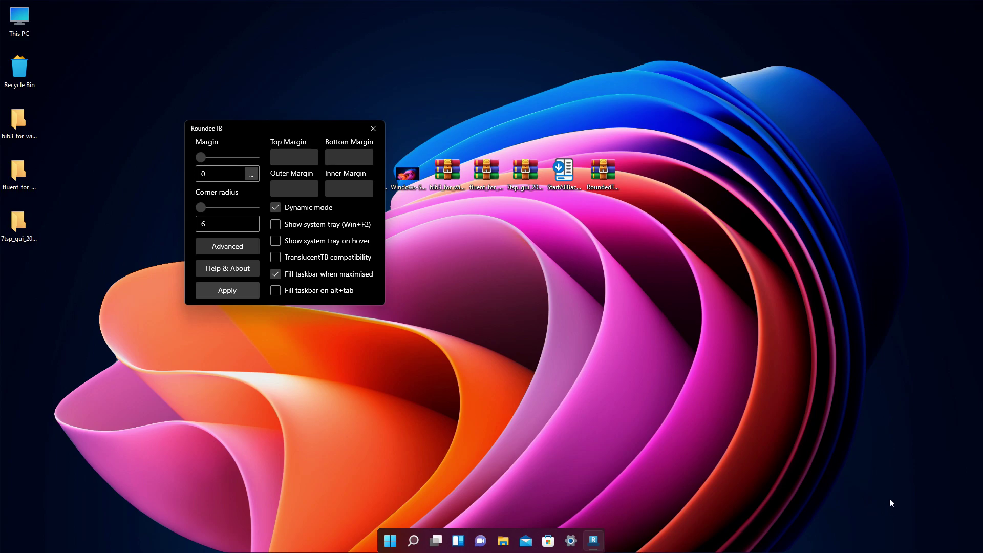
key(super+F2)
key(super+F2)
Step: Open This PC, maximize and restore it to examine how the taskbar fills, and move the window aside
click(503, 543)
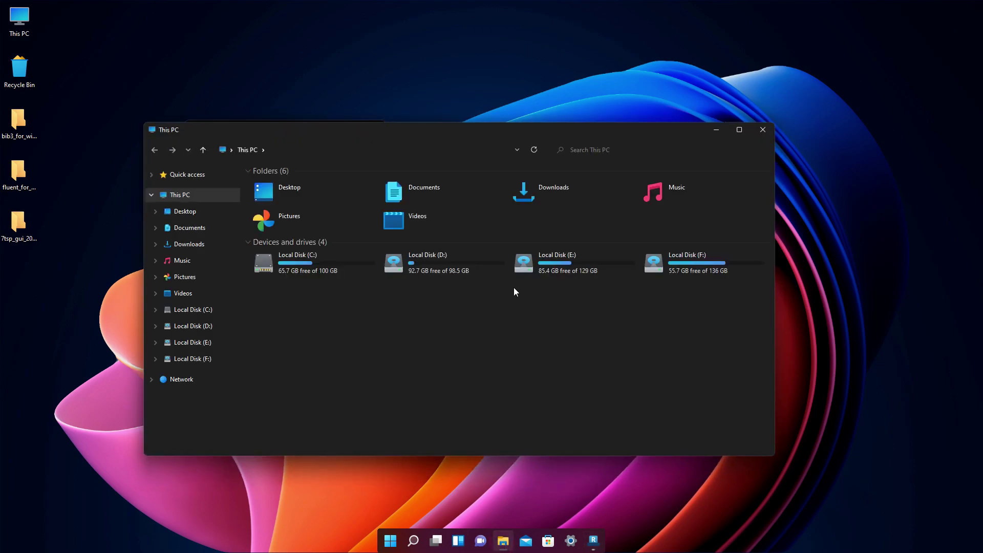
double_click(469, 136)
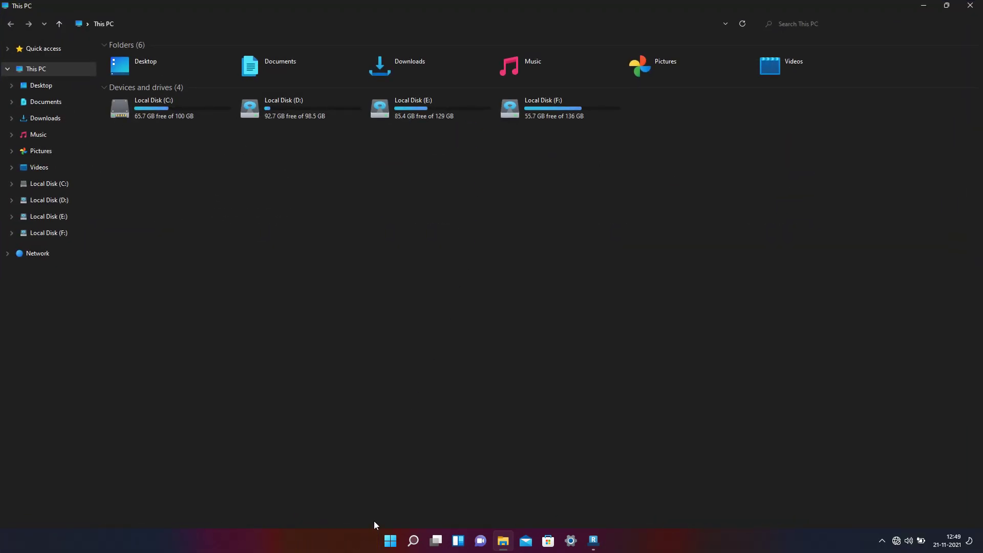
double_click(471, 8)
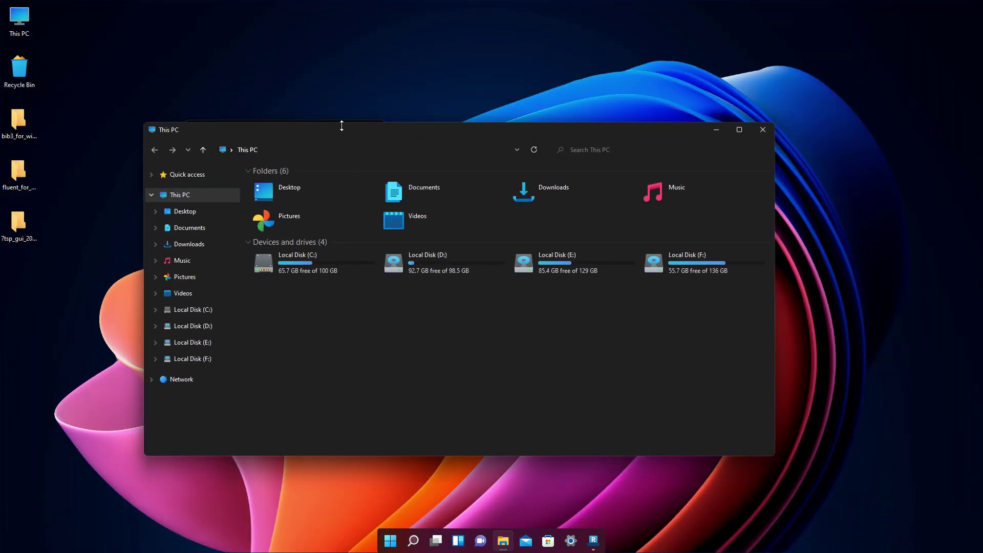
drag(341, 137, 408, 136)
Step: Turn off filling the taskbar when maximised in RoundedTB and apply the change
click(194, 132)
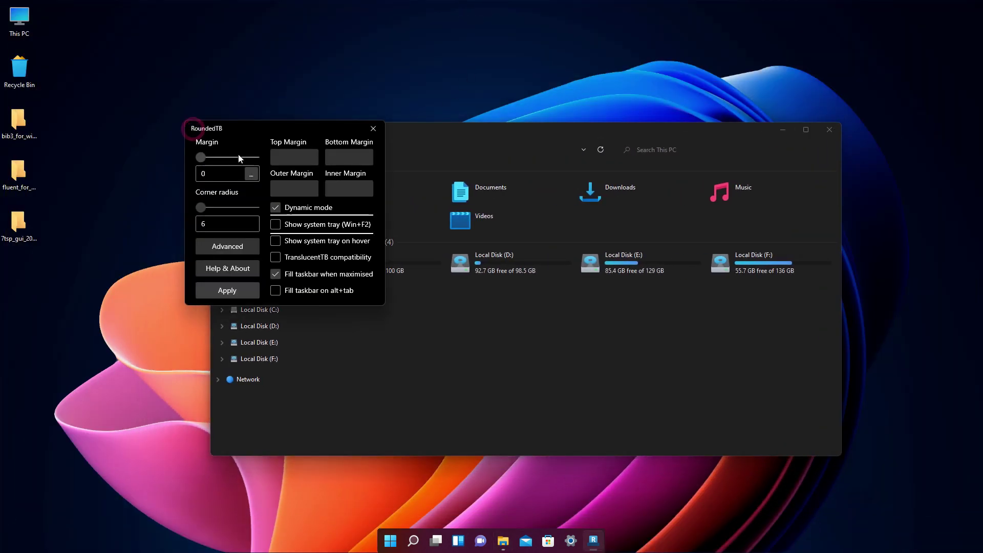
click(276, 273)
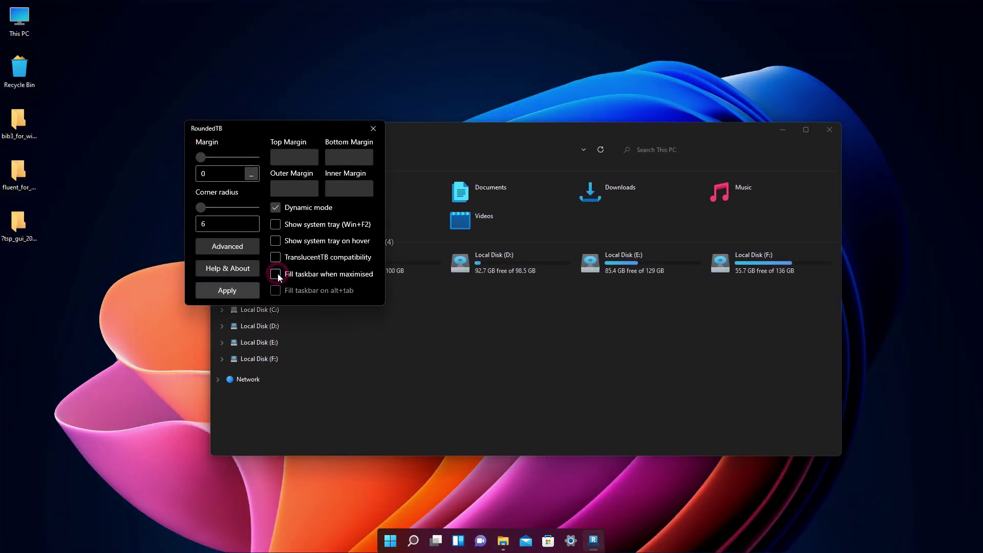
click(235, 290)
Step: Maximize and restore the This PC window to examine the taskbar with the fill option off
click(430, 132)
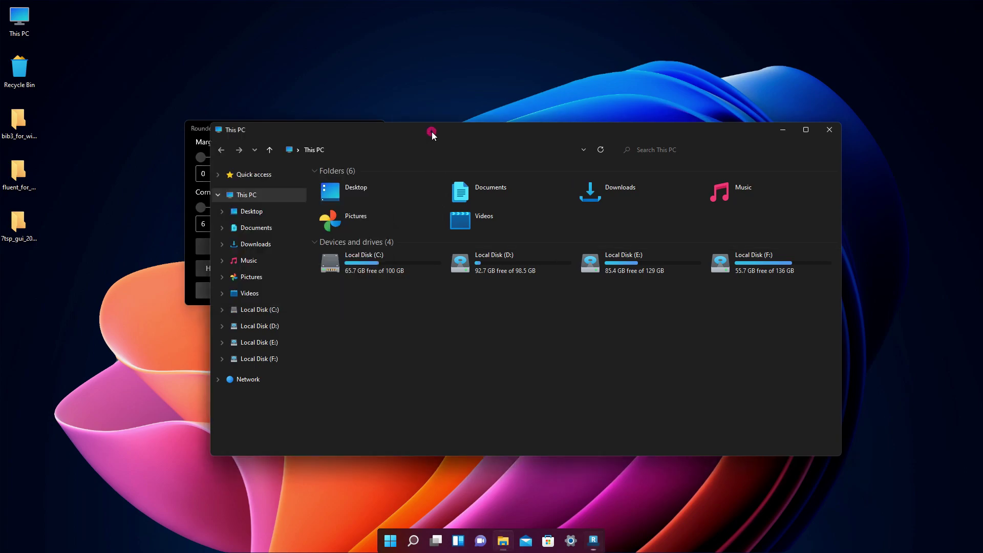
double_click(432, 132)
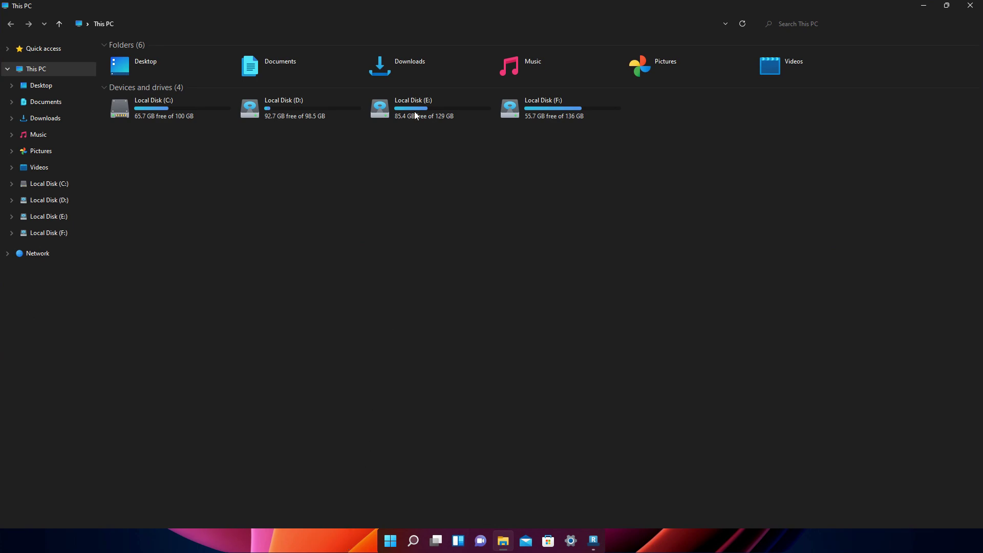
double_click(418, 8)
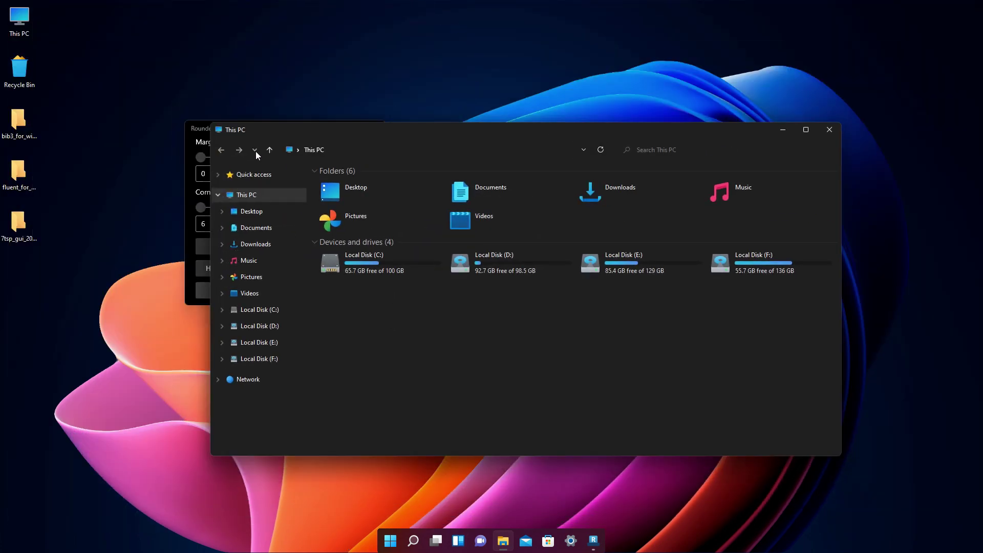
Step: Turn filling the taskbar when maximised back on, apply it, and close the RoundedTB window
click(204, 128)
click(275, 276)
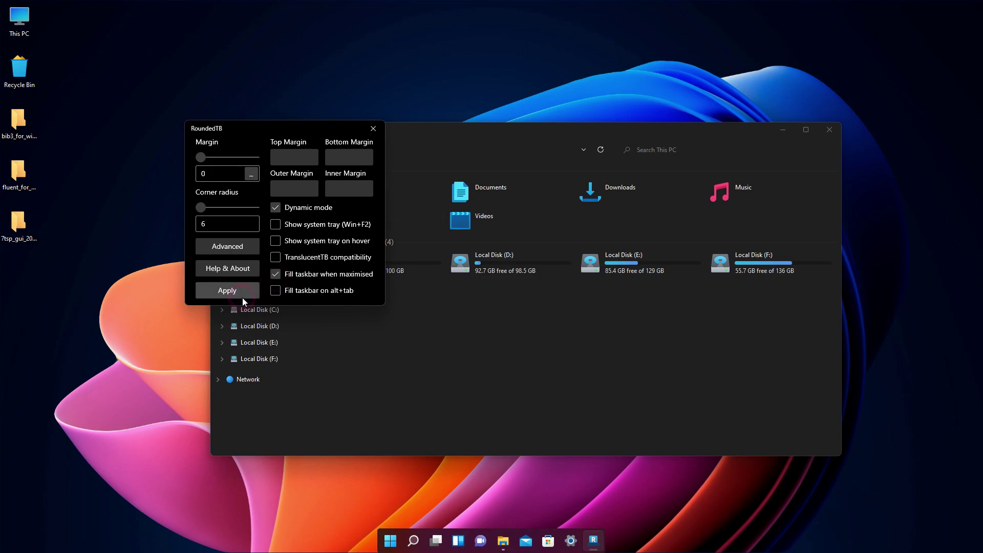
click(373, 122)
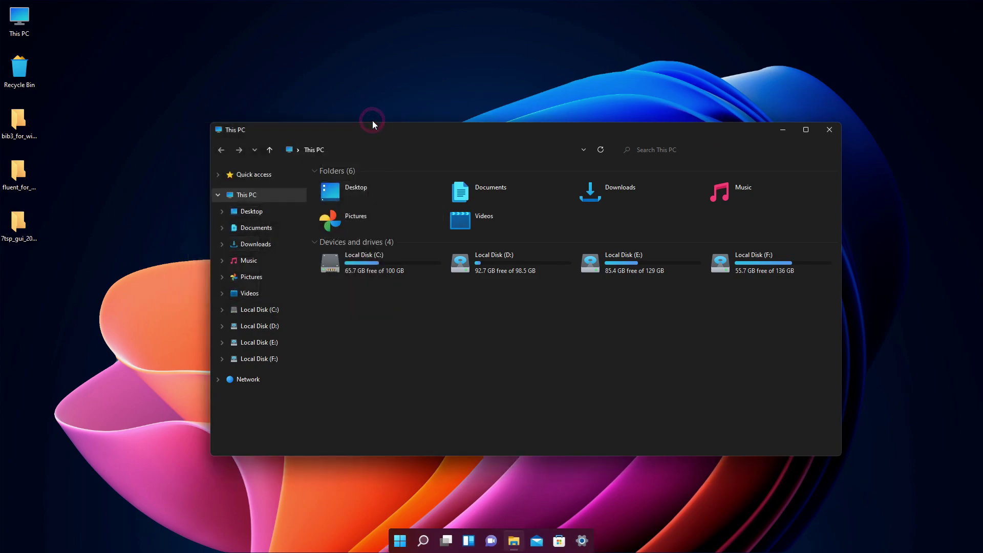
Step: Close This PC, then open the Start menu to view it with the rounded taskbar and dismiss it
click(828, 131)
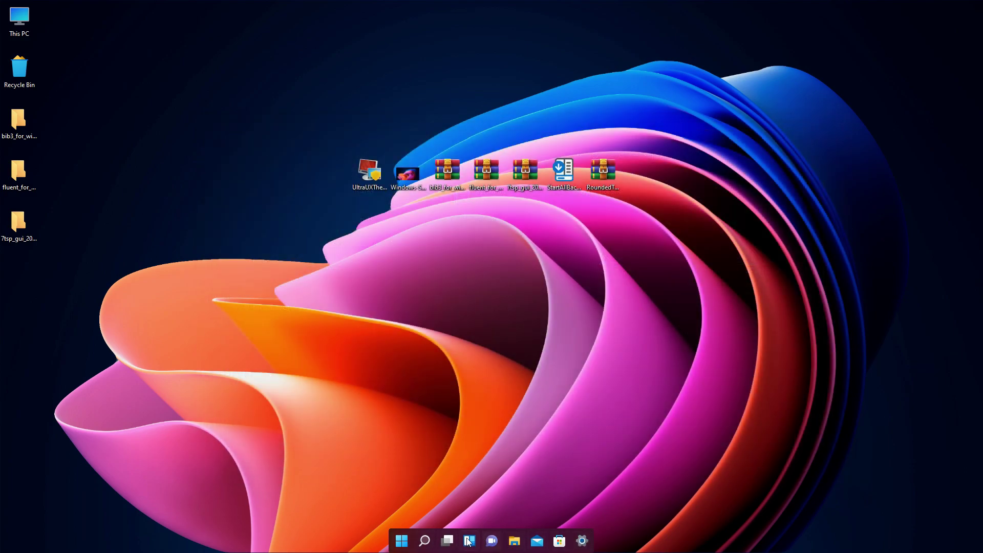
click(400, 542)
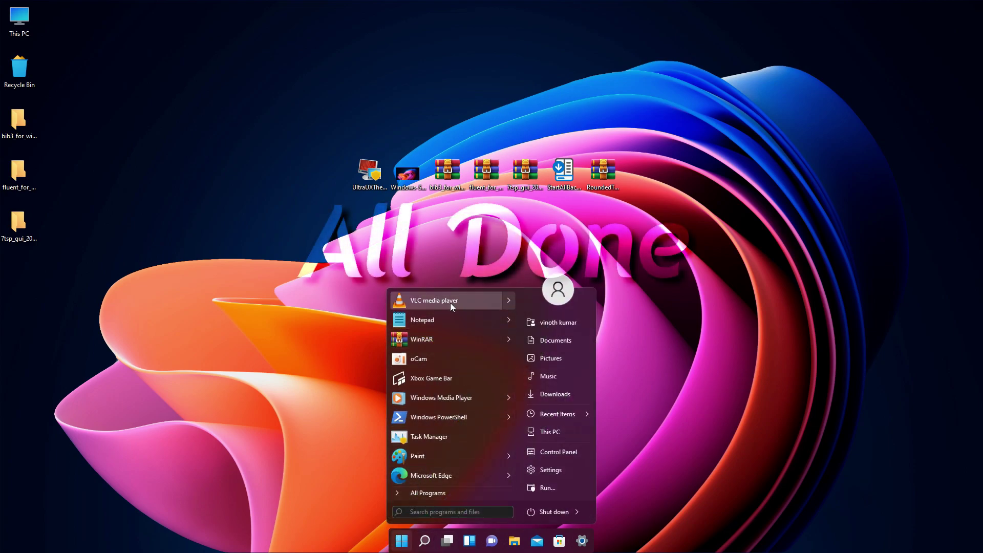
click(631, 357)
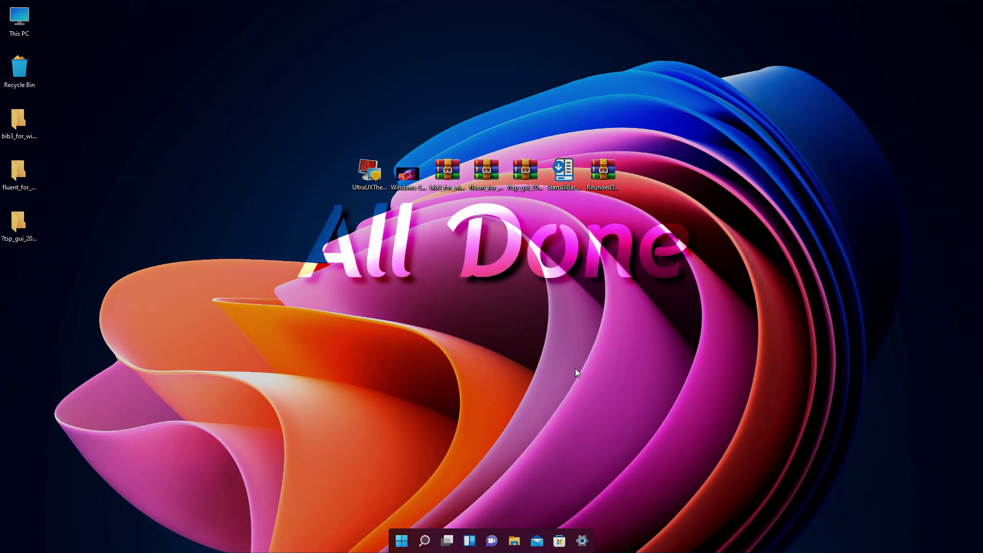